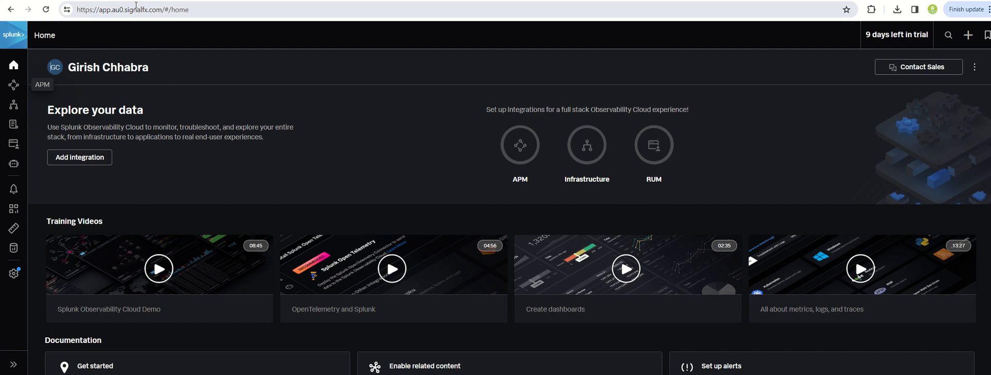
Start a new Amazon Web Services integration and proceed past its summary to the AWS connection definition.
left_click(75, 160)
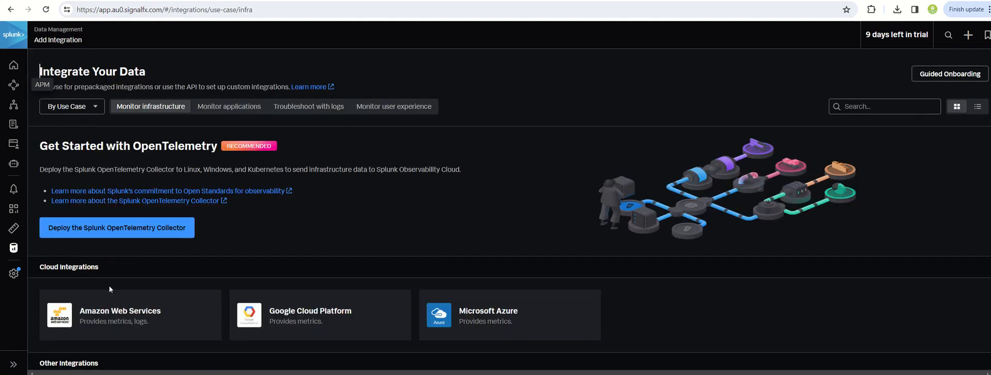
scroll(114, 280, "down", 2)
left_click(130, 219)
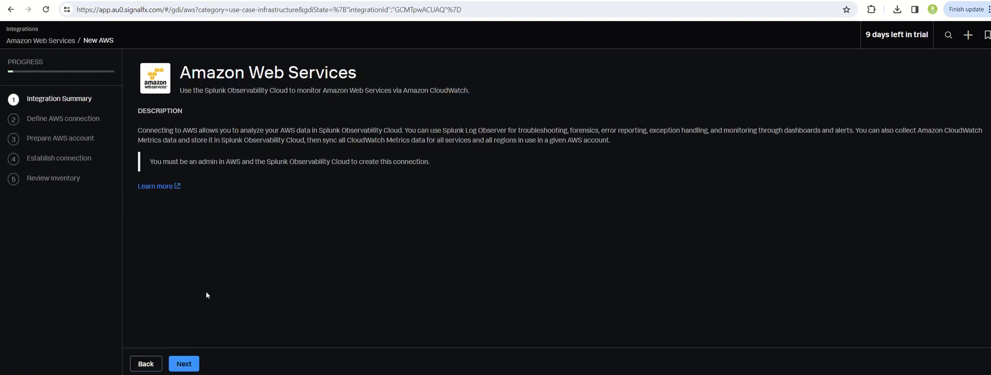
left_click(185, 368)
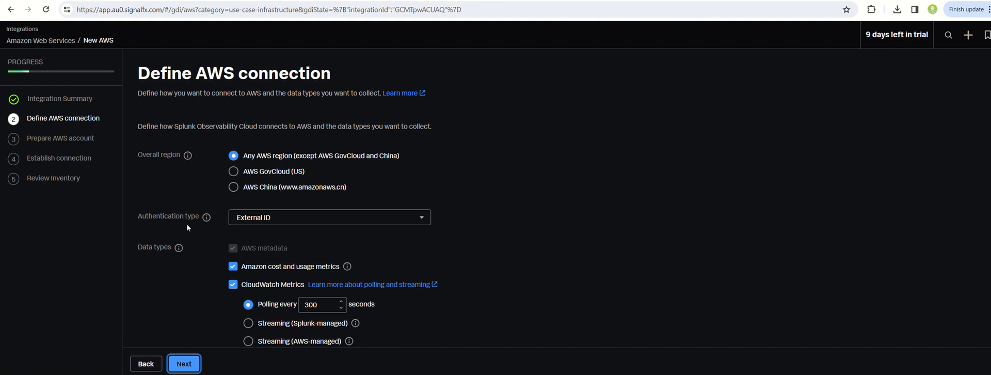
Set the AWS connection's authentication type to Security token and continue to the AWS account preparation.
left_click(250, 218)
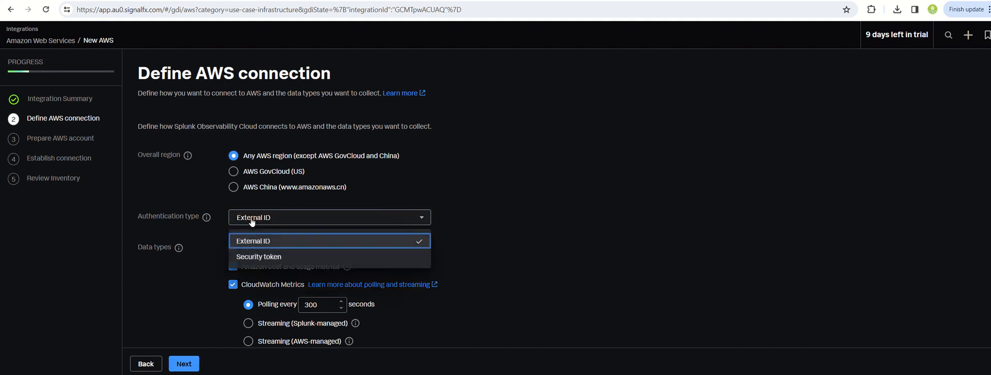
left_click(250, 257)
scroll(163, 302, "down", 1)
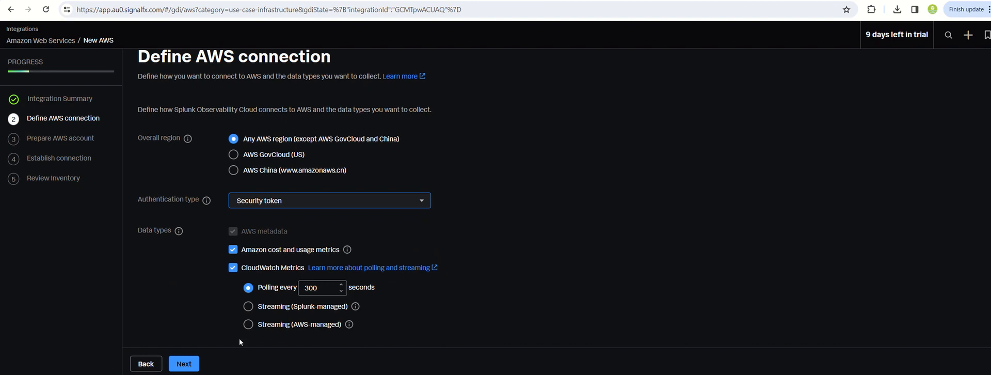
left_click(185, 364)
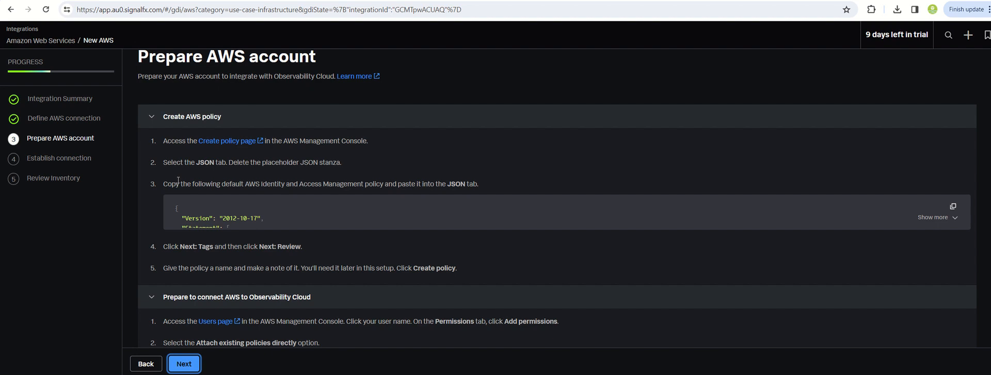
Open the linked Create policy page of the AWS Management Console separately from the Splunk setup and switch to it.
right_click(221, 141)
left_click(242, 154)
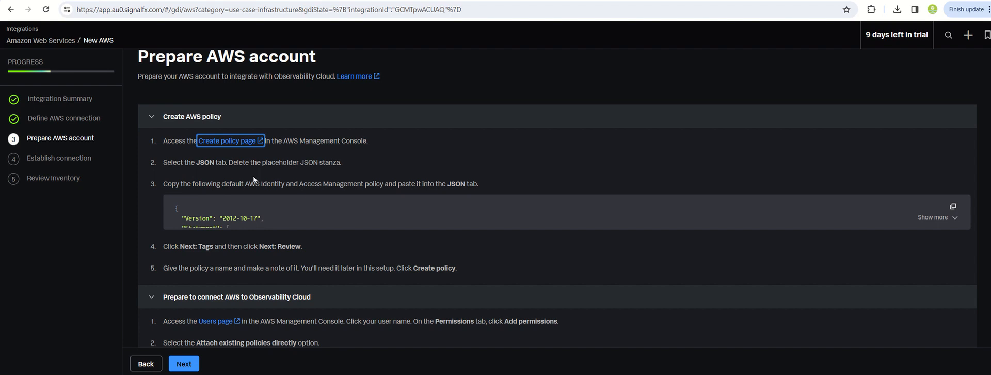
left_click(392, 1)
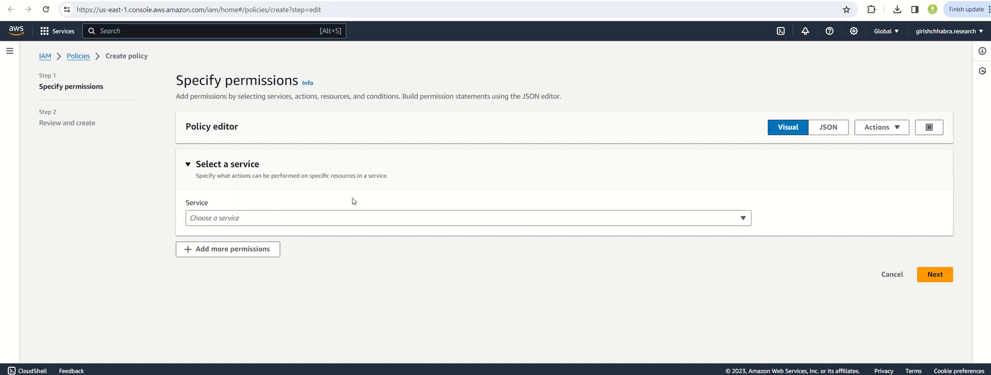
left_click(308, 221)
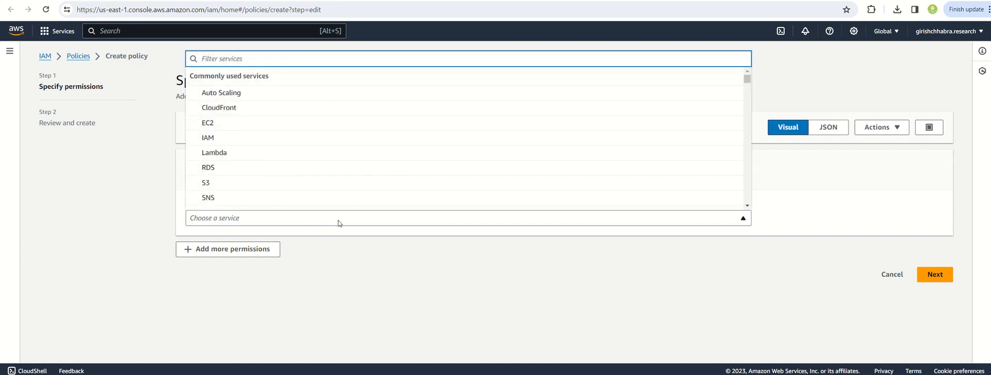
left_click(358, 271)
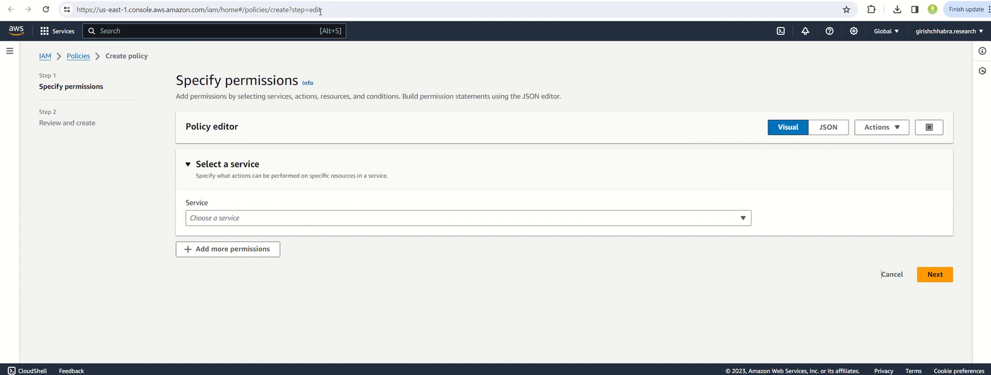
left_click(310, 0)
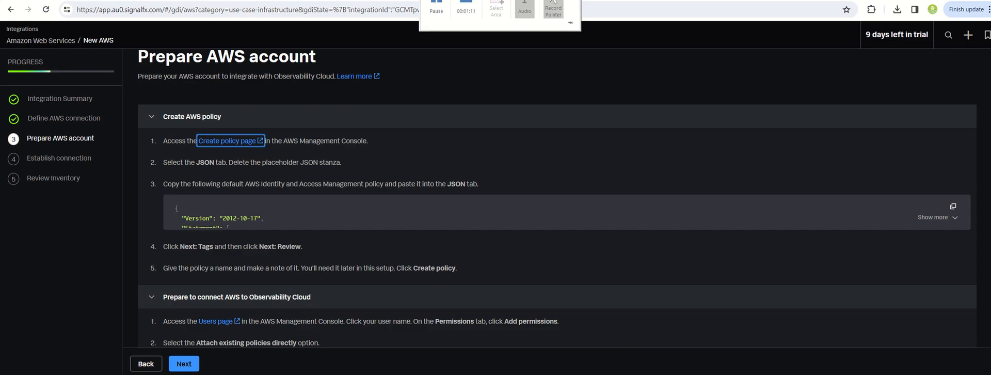
left_click(320, 0)
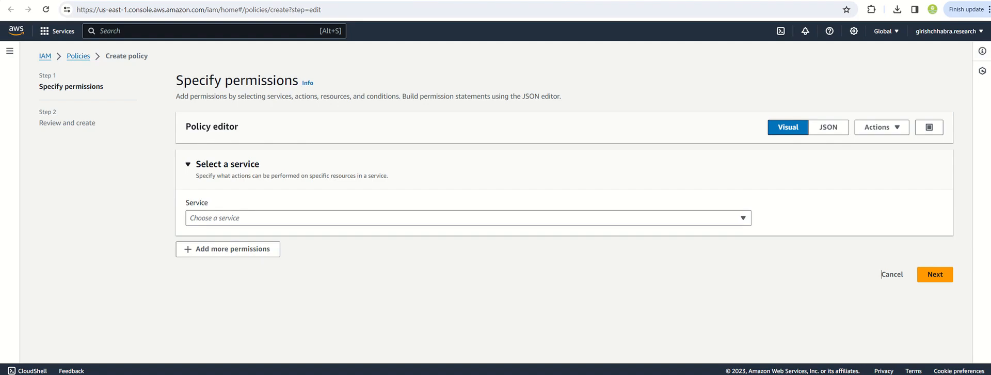
Choose IAM as the policy's service in the visual editor and look over its available actions.
left_click(263, 217)
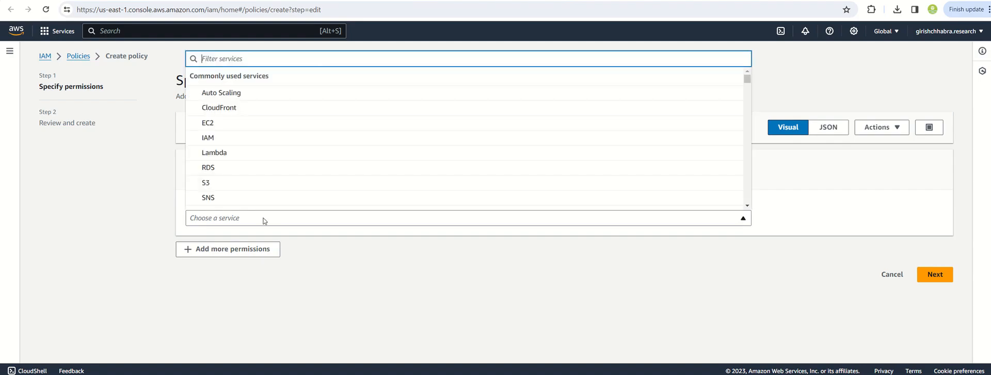
left_click(225, 137)
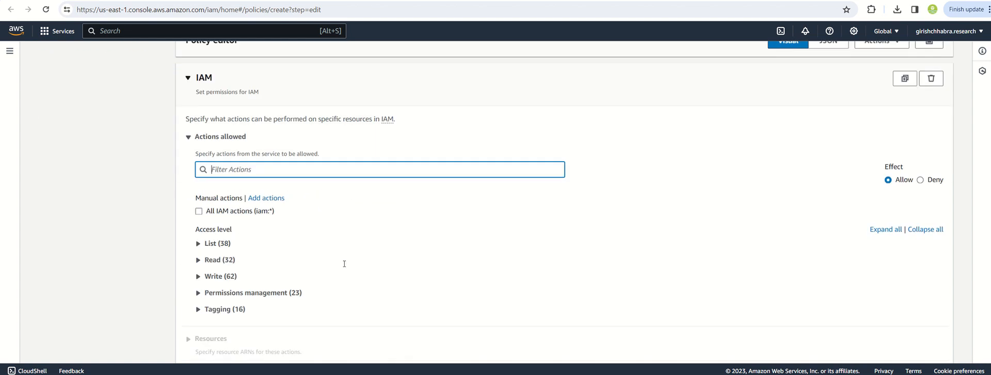
scroll(343, 265, "down", 1)
scroll(356, 227, "up", 3)
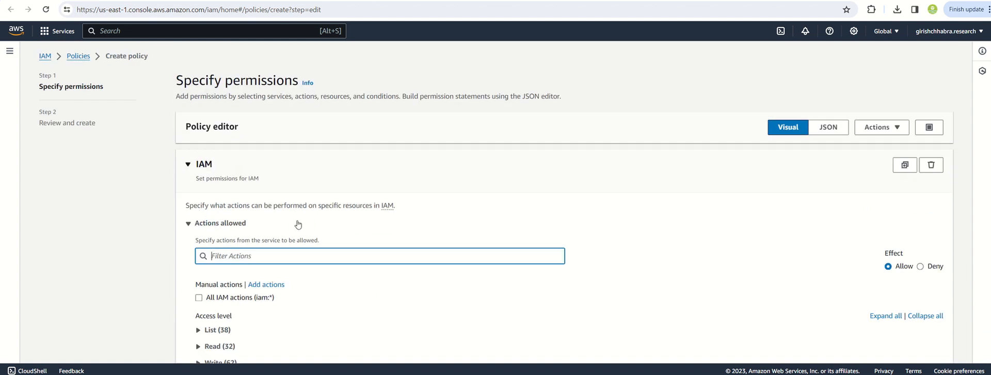
Show the AWS policy editor as JSON and copy the default AWS policy from the Splunk setup instructions.
left_click(824, 131)
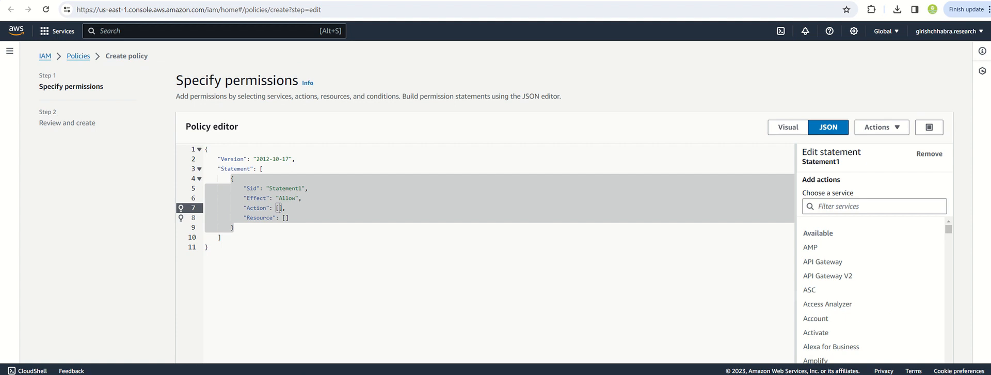
left_click(227, 1)
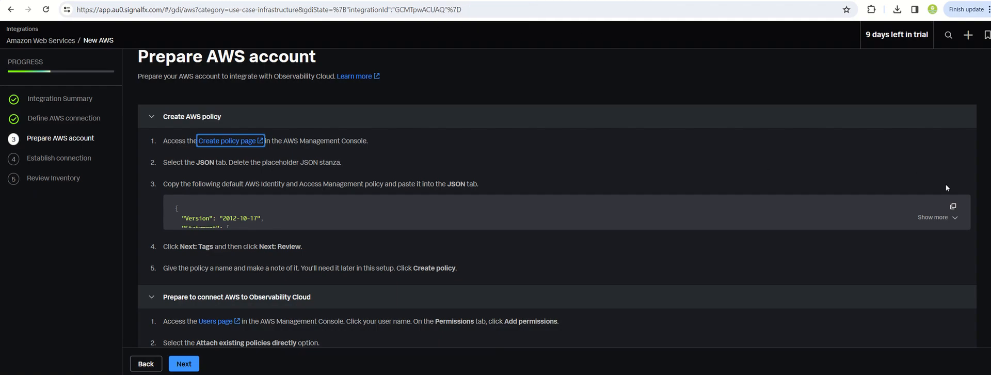
left_click(952, 206)
scroll(296, 256, "down", 1)
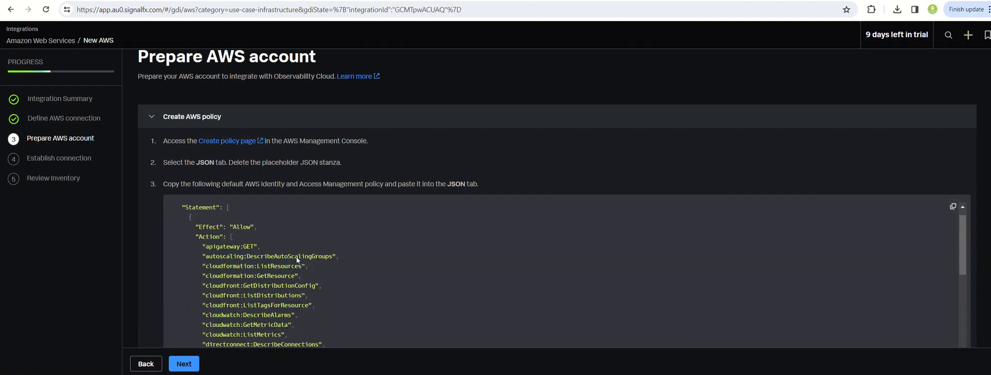
scroll(296, 261, "down", 10)
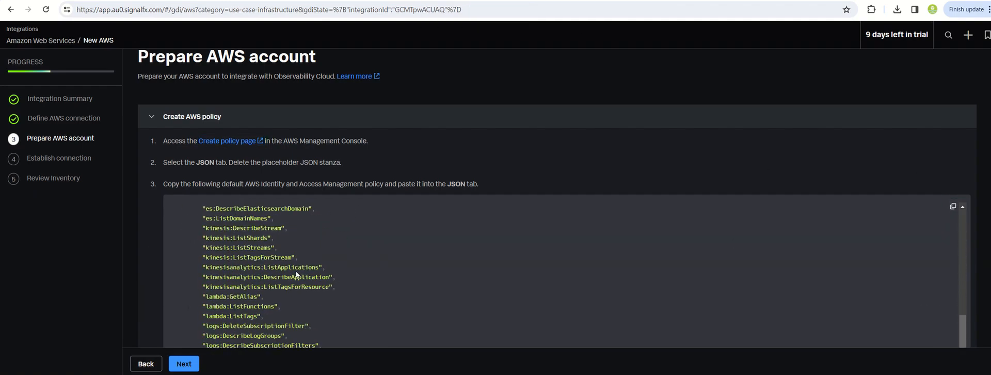
Replace all placeholder JSON in the AWS policy editor with the copied Splunk policy and continue to the review.
left_click(382, 1)
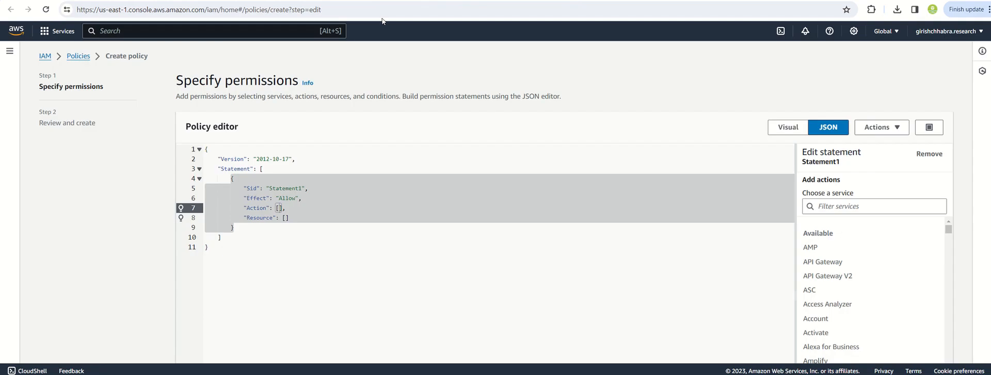
left_click(284, 237)
key("ctrl+a")
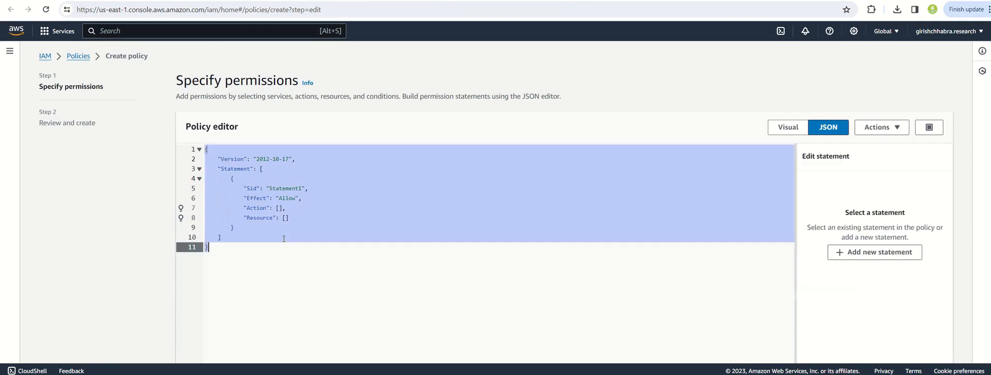
key("BackSpace")
key("ctrl+v")
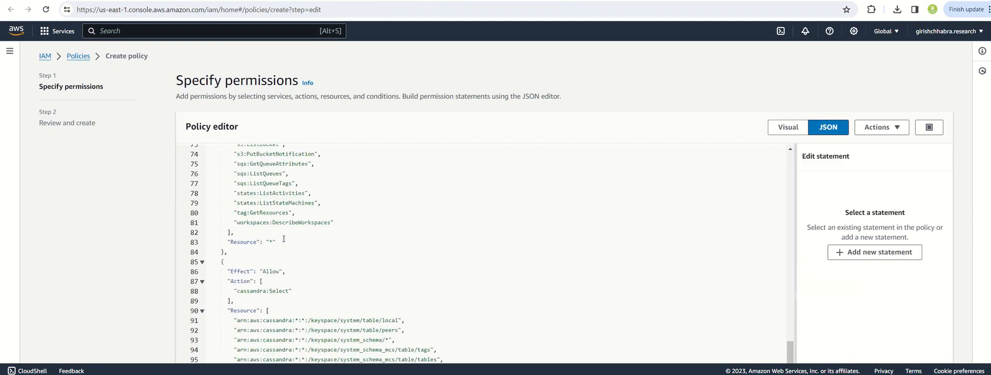
scroll(310, 258, "down", 3)
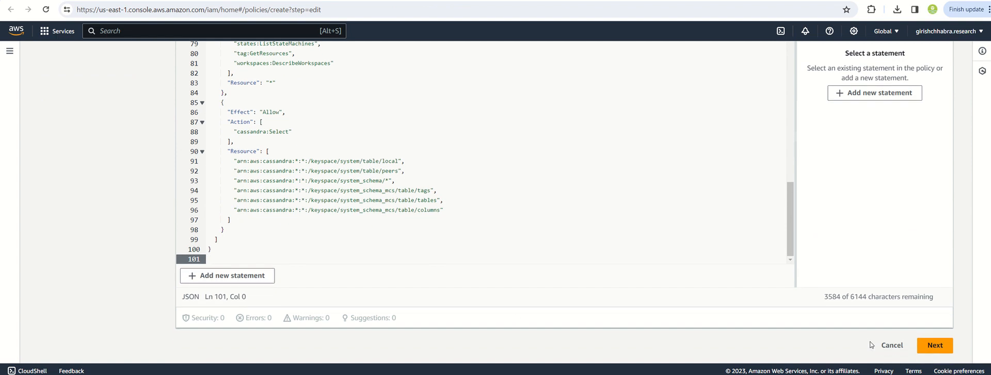
left_click(931, 345)
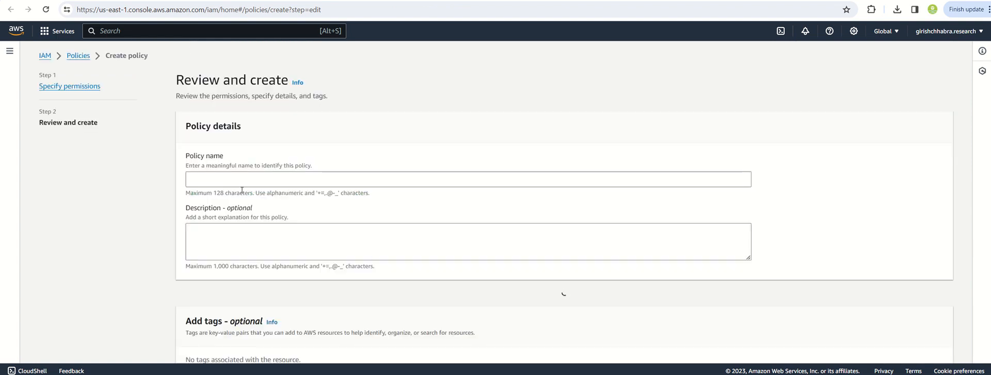
Name the new policy splunko_aws.
scroll(234, 186, "down", 2)
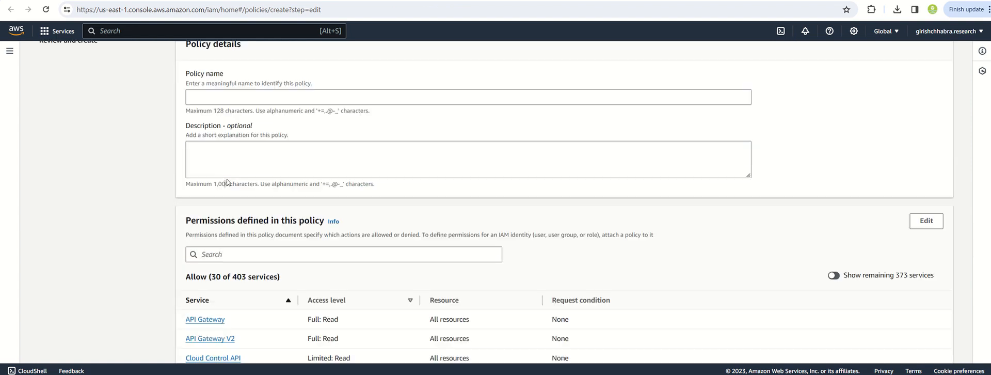
left_click(221, 97)
type("splunk0")
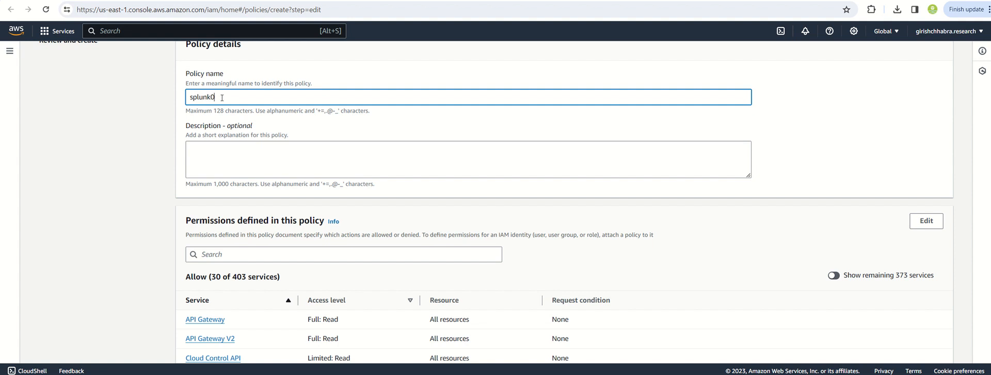
key("BackSpace")
type("o_aws")
Create the policy after reviewing its permissions, and search the policy list for "splunk".
scroll(267, 169, "down", 3)
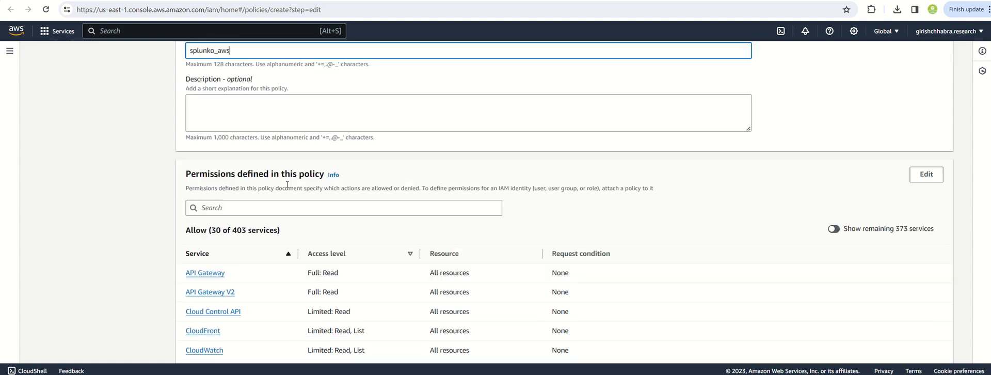
scroll(273, 190, "down", 1)
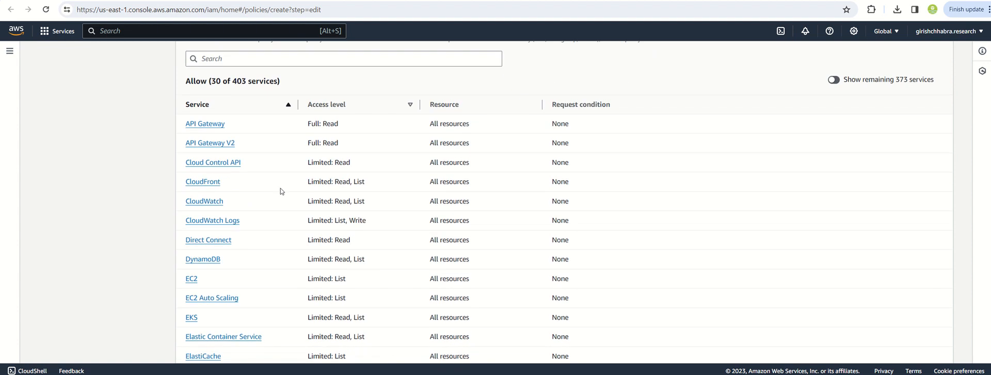
scroll(427, 191, "down", 7)
scroll(426, 191, "down", 3)
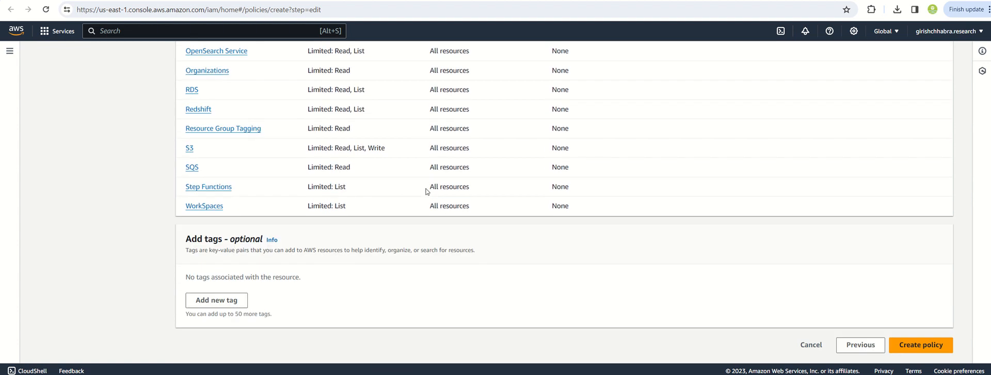
scroll(407, 227, "up", 9)
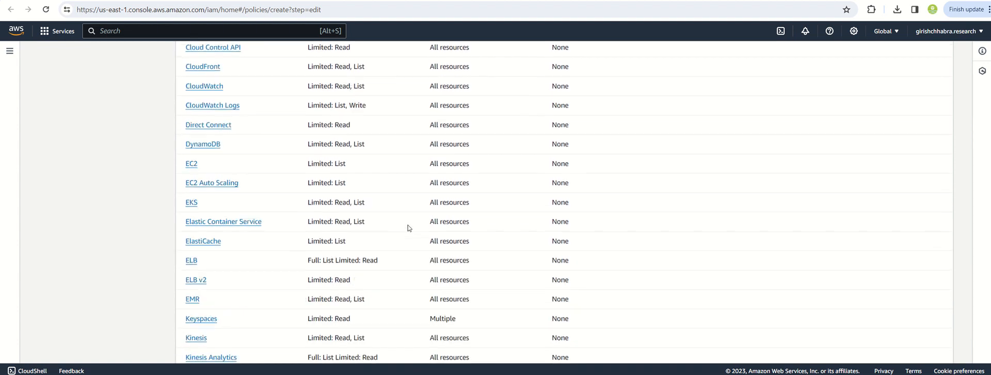
scroll(456, 227, "down", 1)
scroll(495, 227, "down", 8)
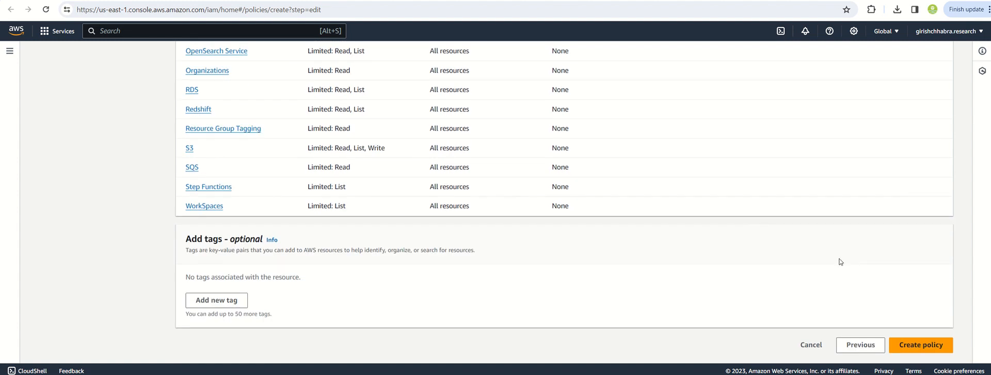
left_click(936, 349)
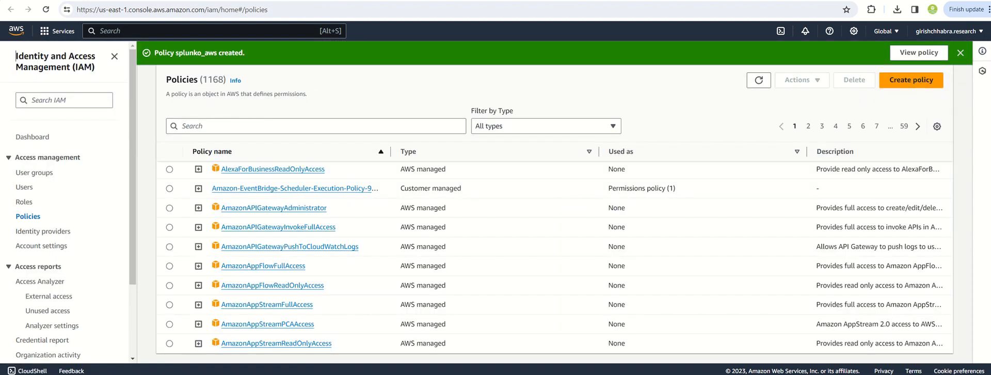
left_click(265, 126)
type("splunk")
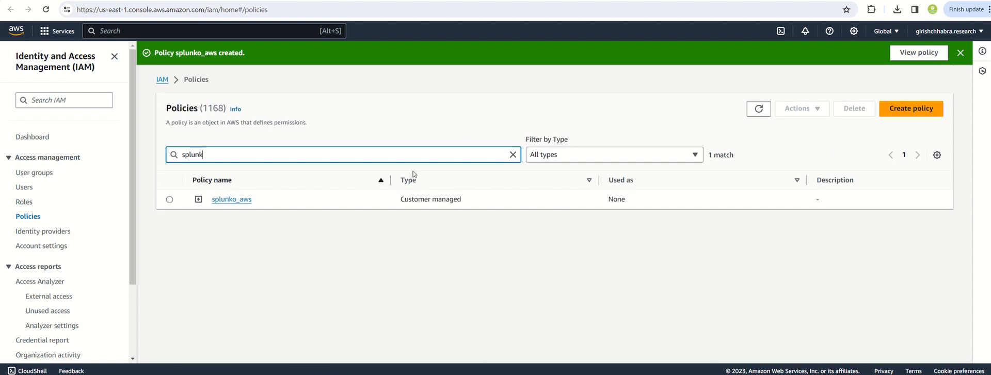
Return to the Splunk setup instructions and open the linked AWS Users page in a new browser tab.
key("ctrl+shift+Tab")
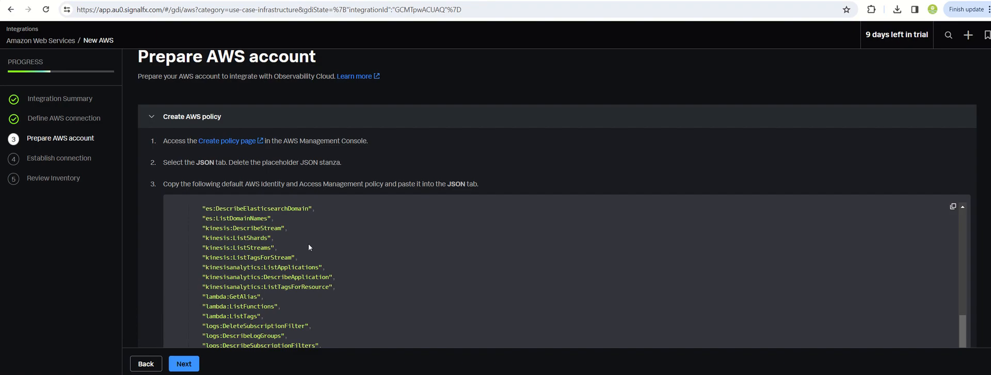
scroll(308, 243, "down", 8)
scroll(276, 344, "down", 10)
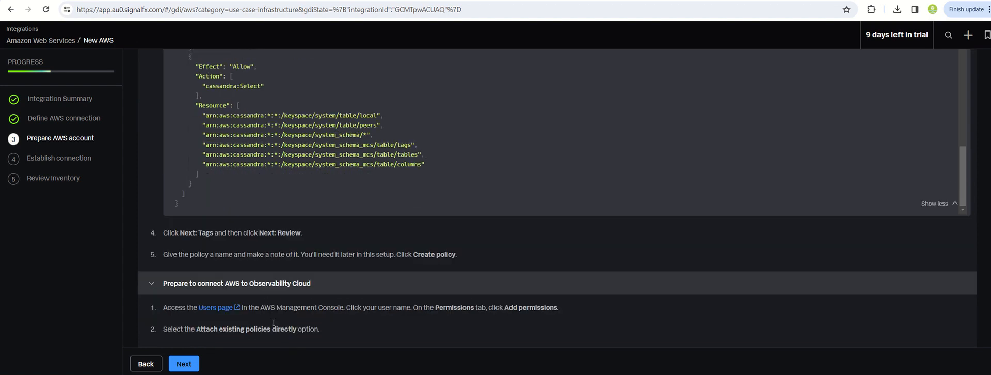
scroll(259, 302, "down", 1)
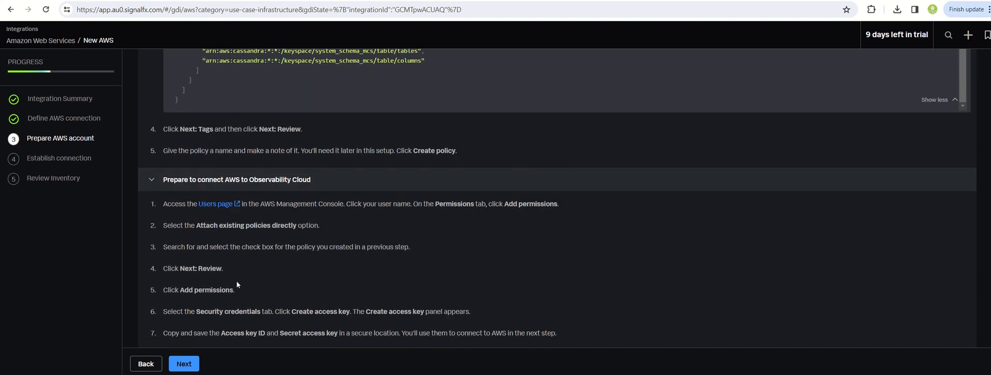
right_click(212, 205)
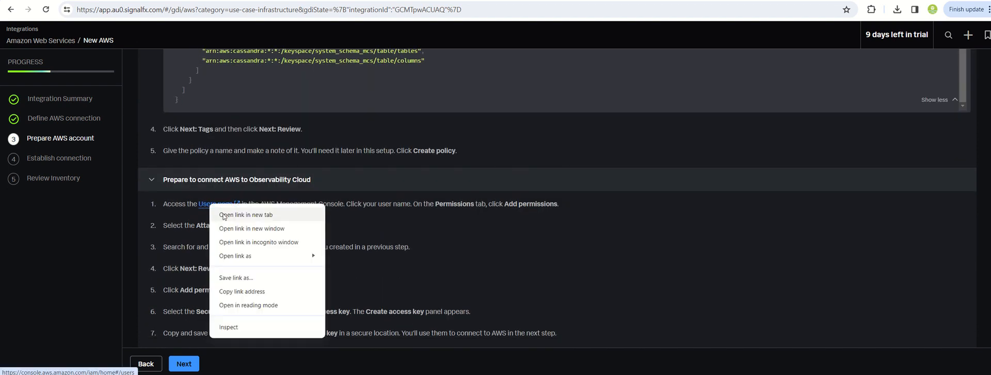
left_click(302, 214)
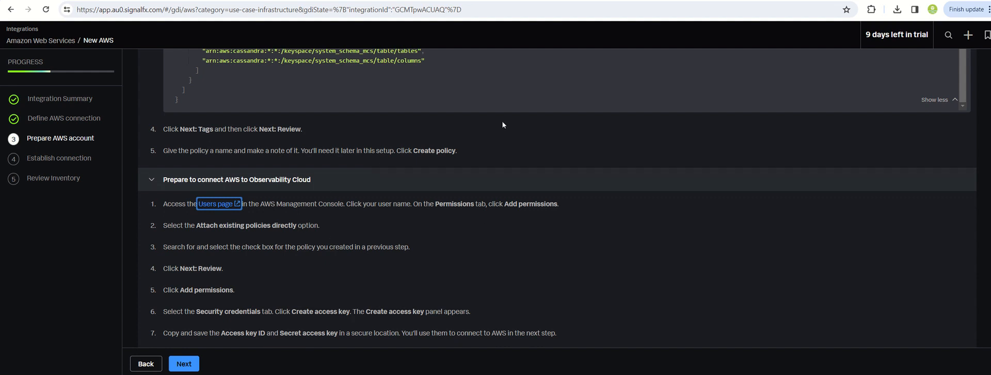
Read the Splunk instructions for connecting AWS to Observability Cloud and compare them with the open AWS Policies and Users pages.
scroll(368, 253, "up", 2)
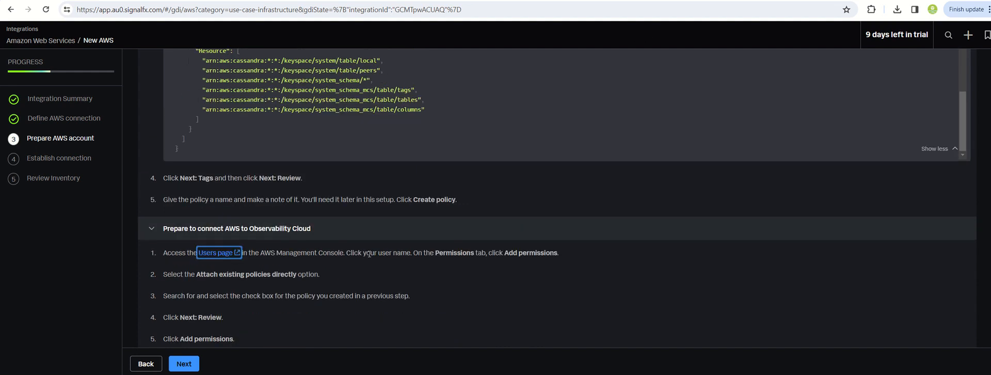
scroll(369, 254, "down", 2)
scroll(368, 253, "down", 1)
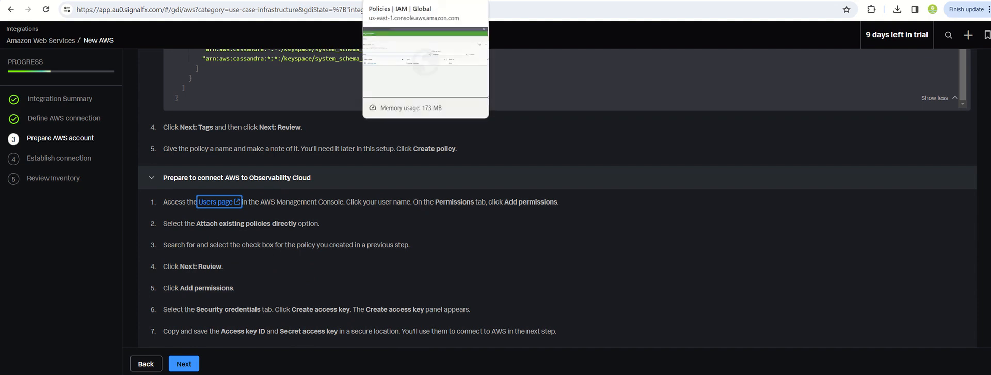
left_click(394, 1)
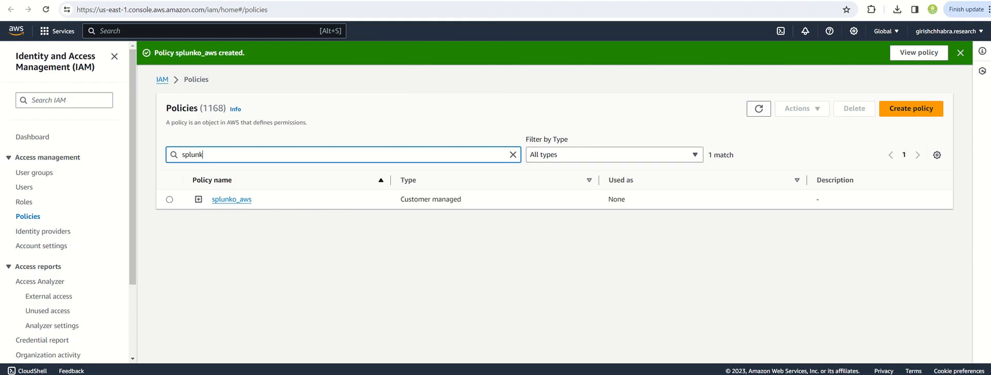
left_click(540, 1)
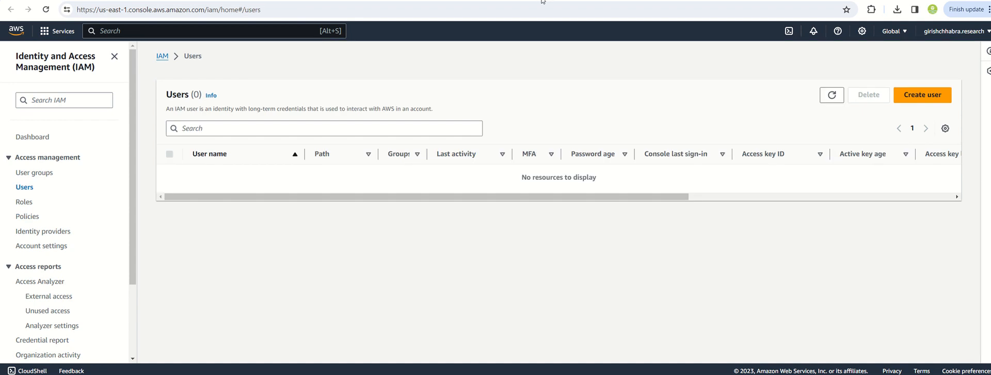
left_click(455, 1)
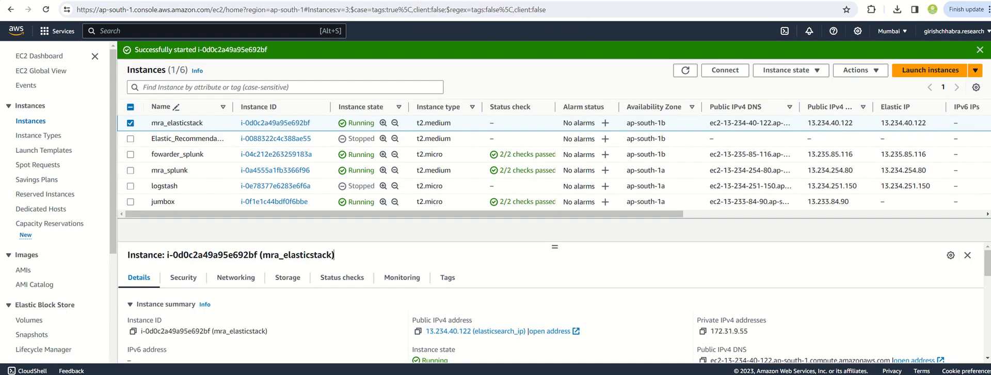
left_click(344, 1)
left_click(258, 1)
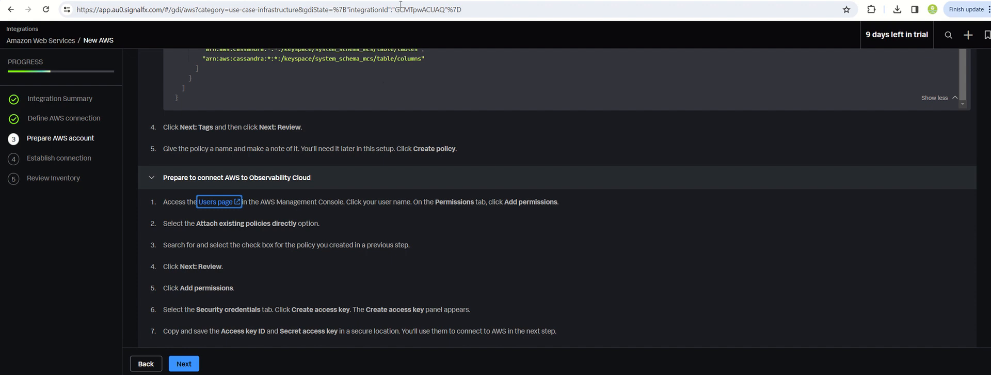
left_click(516, 2)
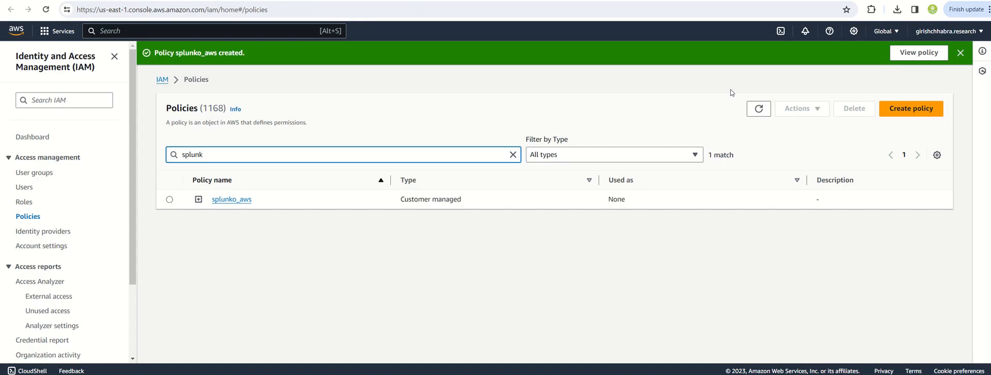
left_click(533, 3)
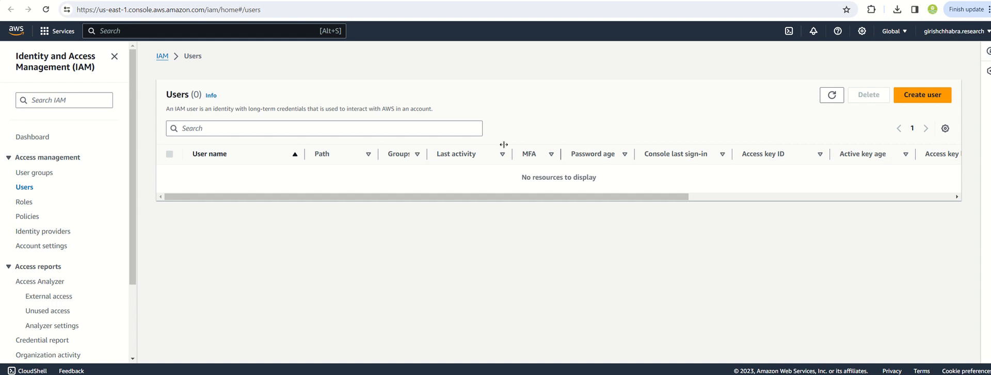
left_click(292, 2)
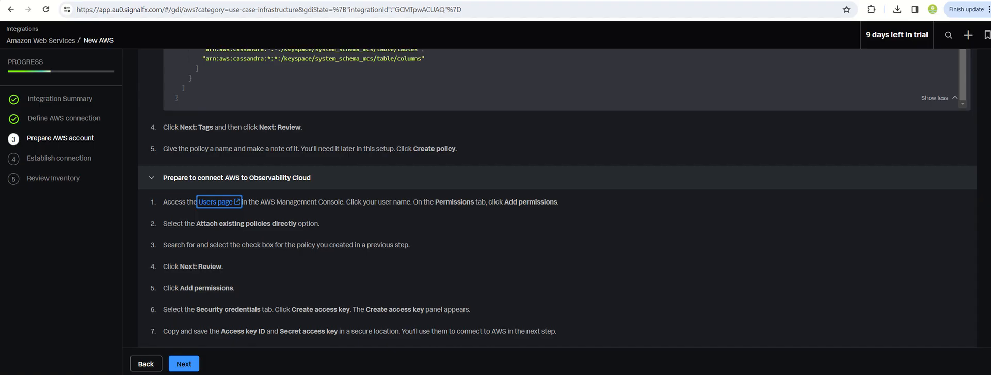
key("ctrl+Tab")
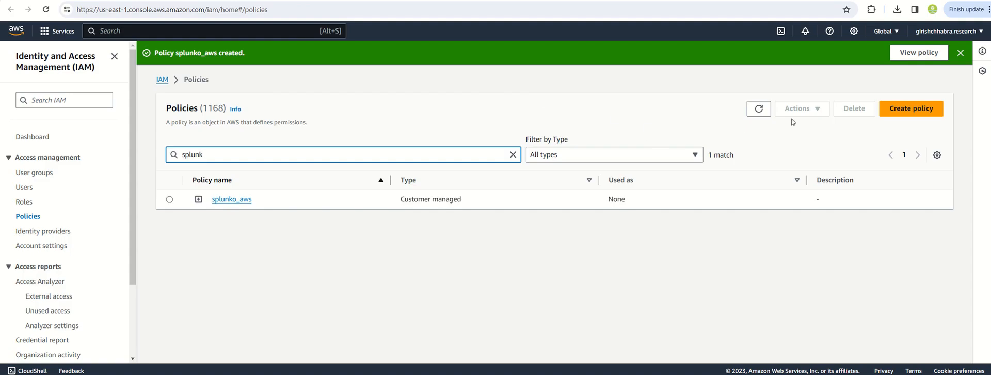
Start a new IAM user named splunko_user without AWS Management Console access and continue to its permissions.
left_click(511, 1)
left_click(912, 94)
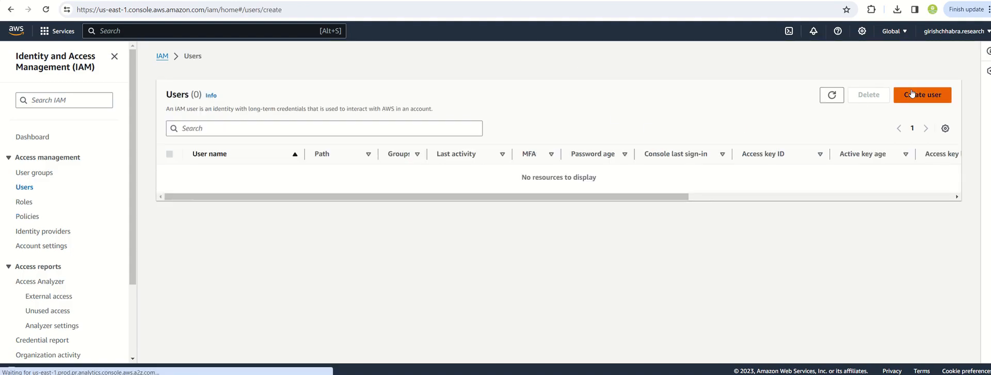
left_click(224, 165)
type("sp")
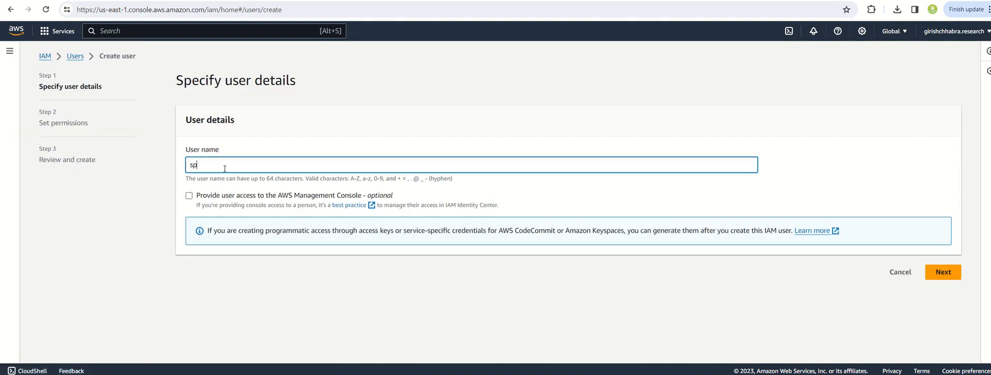
type("lunko_user")
left_click(189, 196)
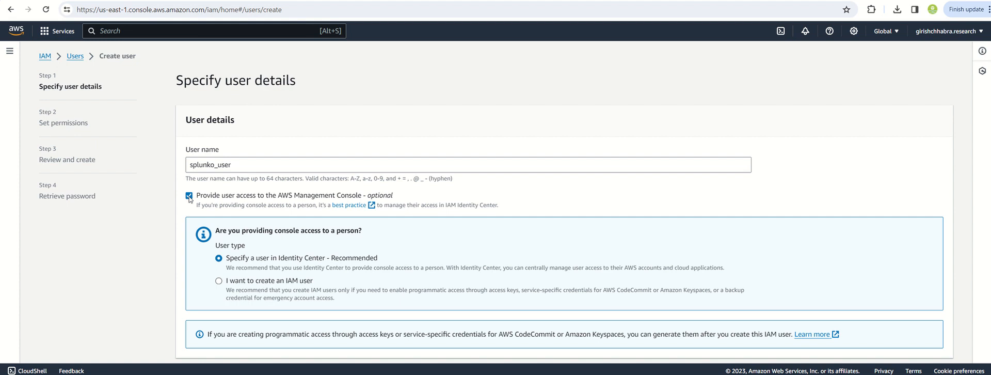
left_click(189, 196)
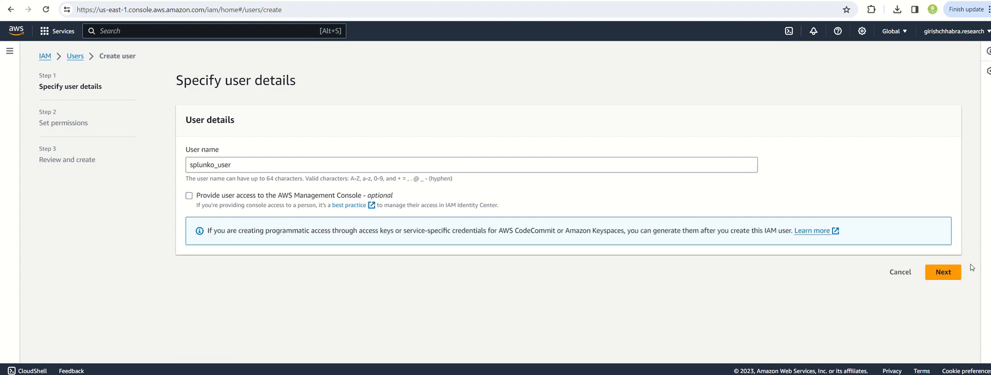
left_click(943, 272)
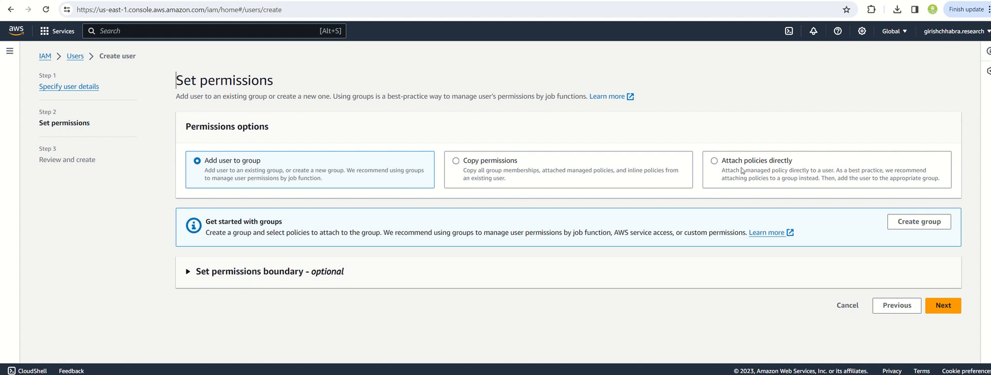
Attach the splunko_aws policy directly to the new user, finding it with the search term "splunko", and continue to the review.
left_click(716, 162)
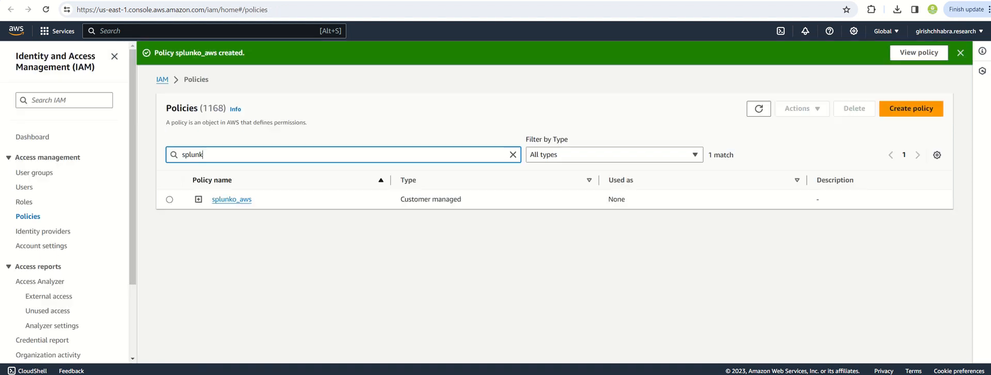
left_click(438, 1)
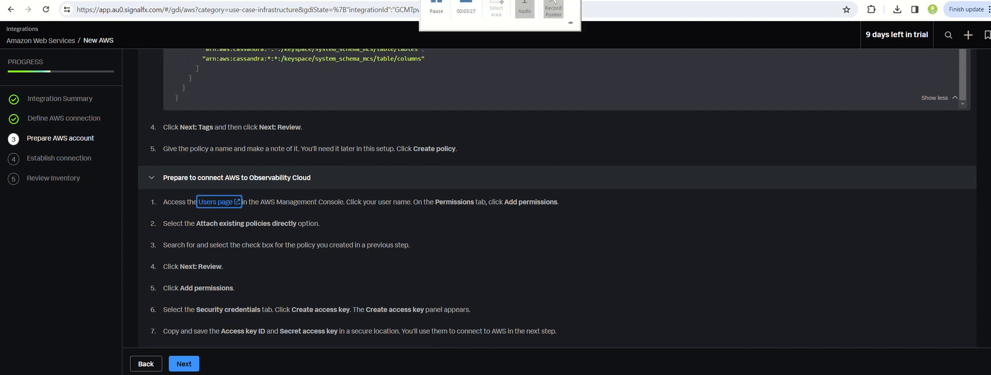
left_click(412, 1)
scroll(741, 216, "down", 1)
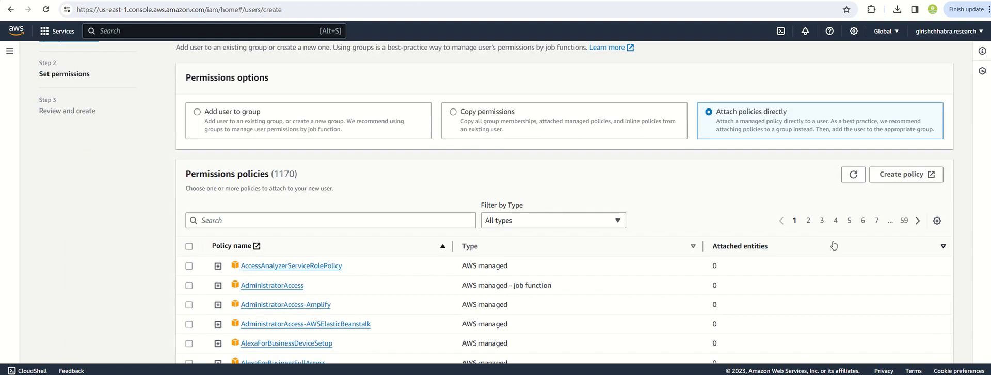
left_click(392, 218)
type("splunko")
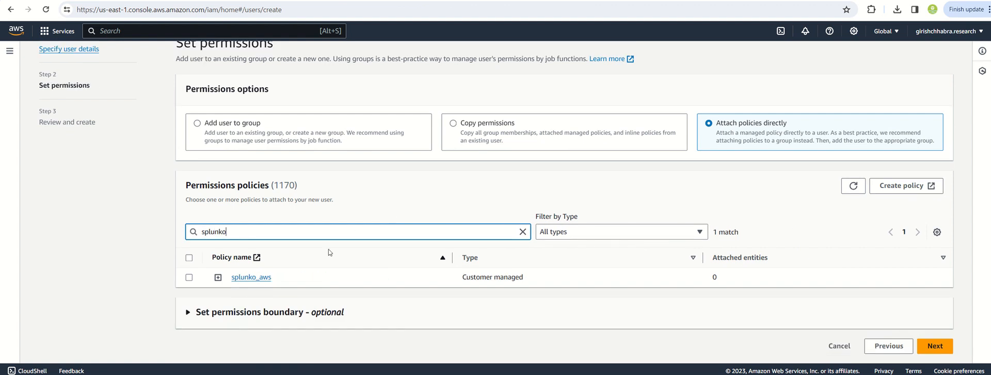
left_click(189, 277)
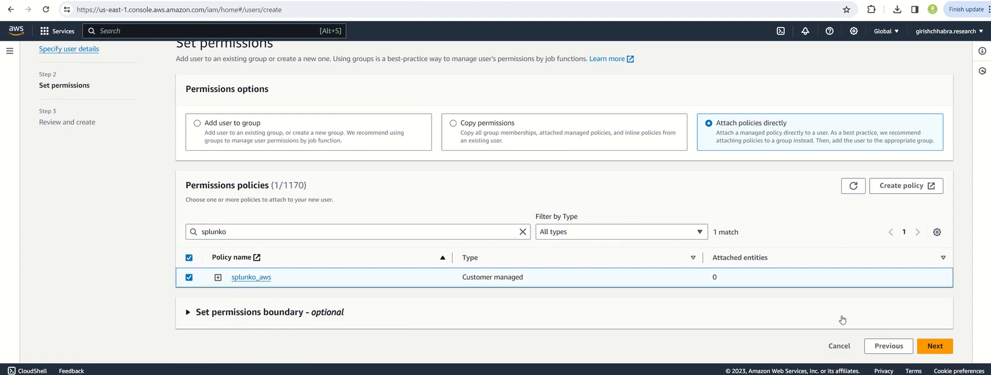
left_click(934, 345)
Review the new user's details and permissions summary, and create the user.
scroll(361, 304, "up", 1)
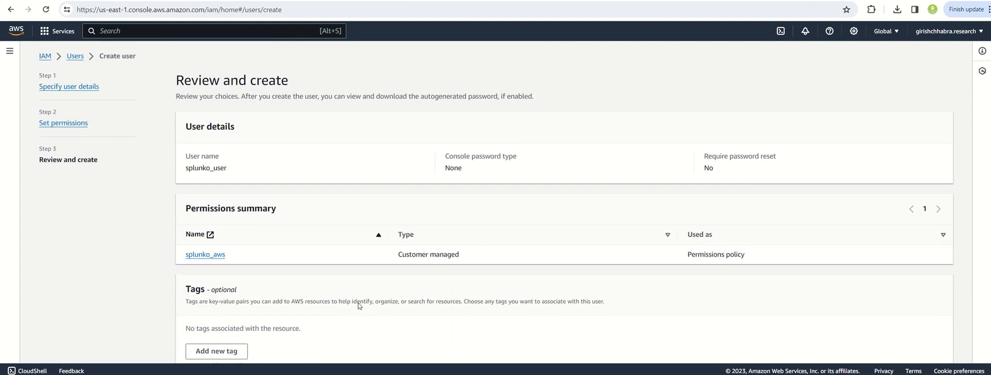
scroll(803, 301, "down", 2)
left_click(924, 346)
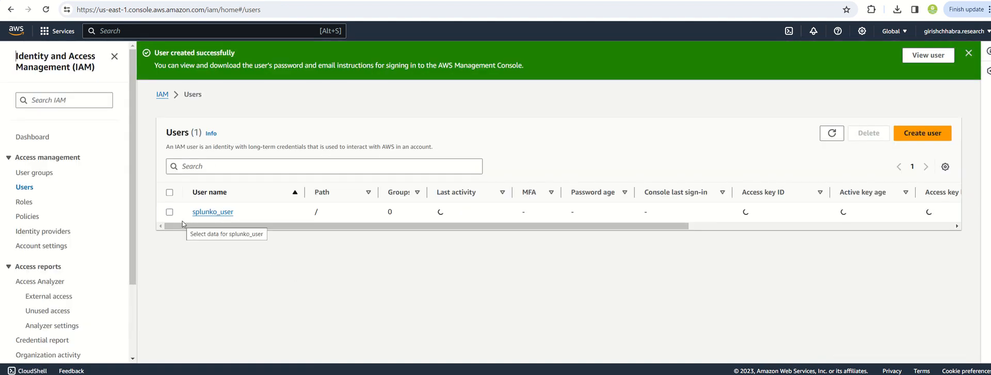
Check the remaining Splunk instructions, and open the security credentials of splunko_user in AWS.
key("ctrl+shift+Tab")
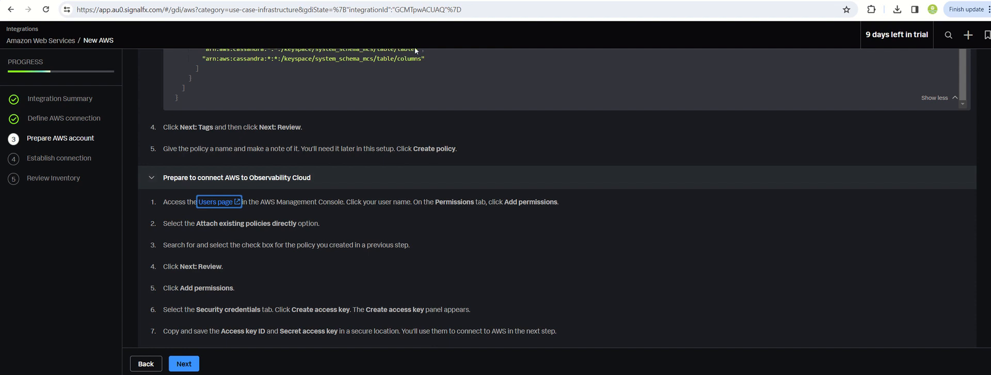
key("ctrl+Tab")
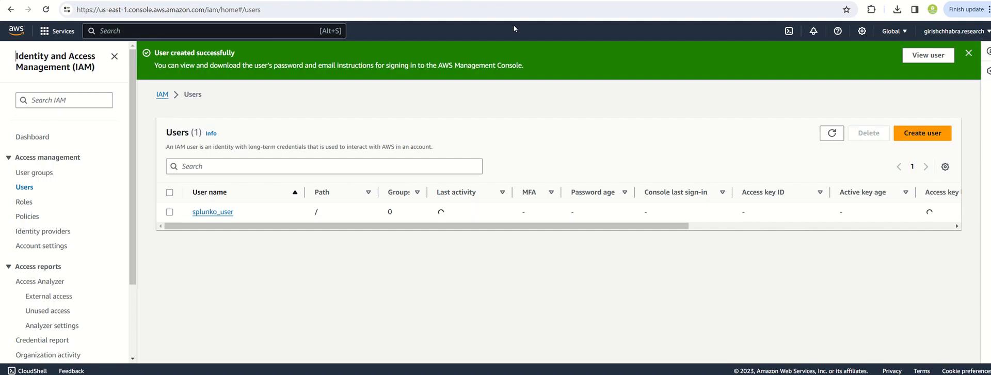
left_click(217, 215)
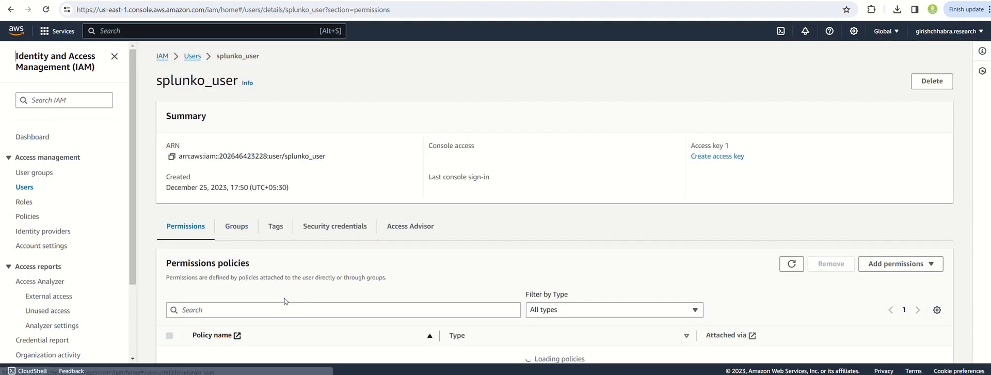
scroll(353, 261, "down", 2)
left_click(324, 155)
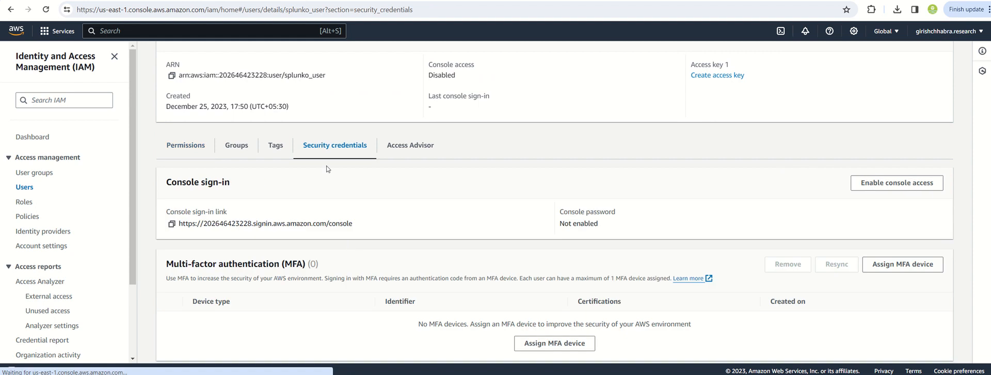
Create an access key for splunko_user for an application running outside AWS, without a description tag, and download its .csv file.
scroll(352, 247, "down", 1)
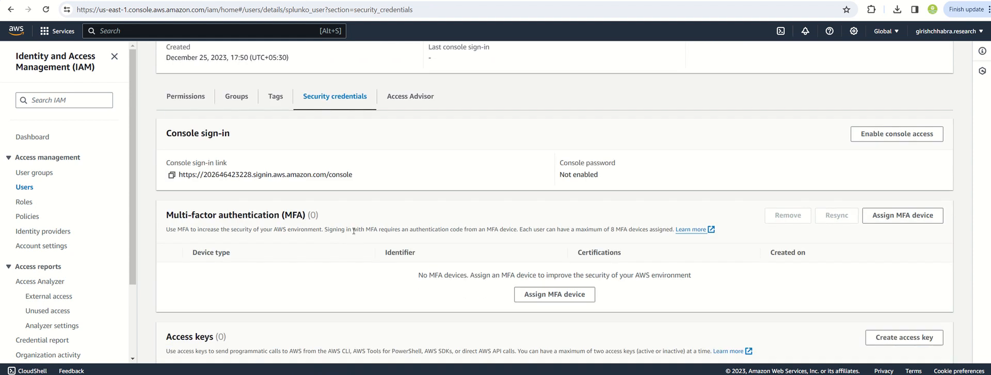
scroll(386, 278, "down", 3)
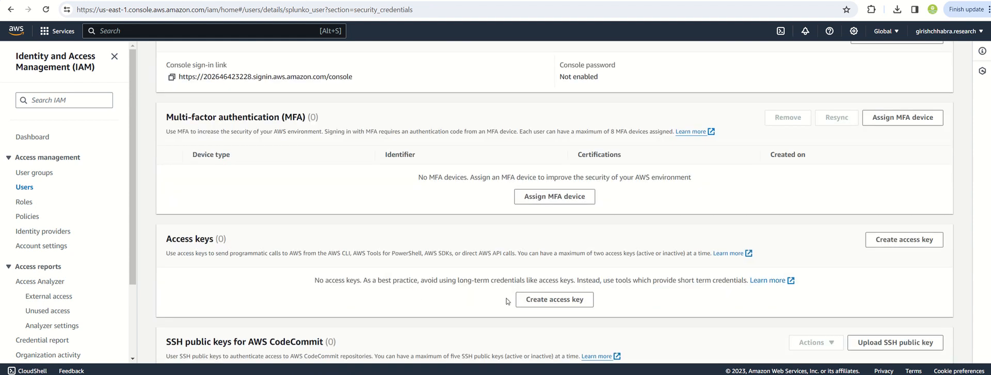
left_click(548, 304)
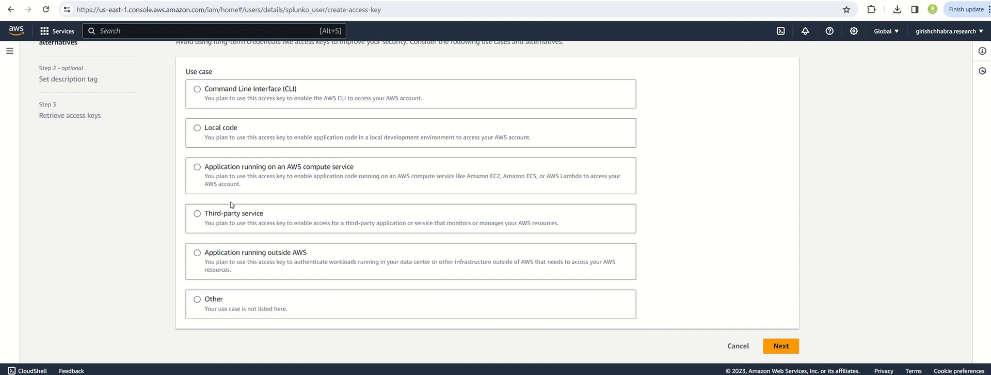
left_click(197, 252)
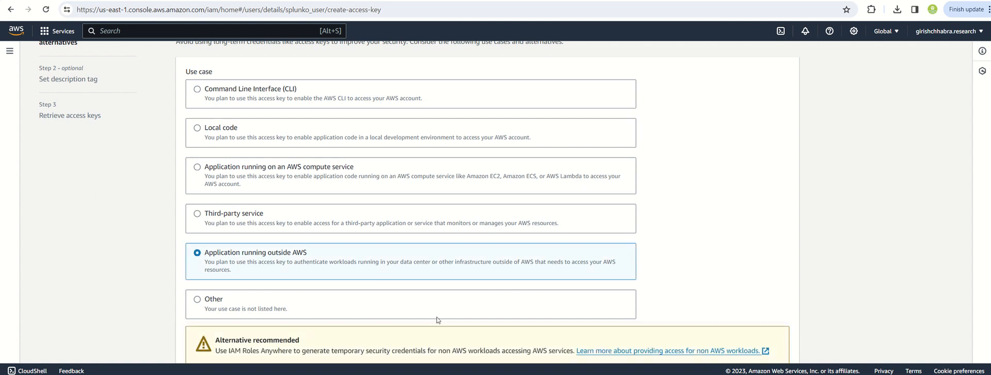
scroll(443, 317, "down", 1)
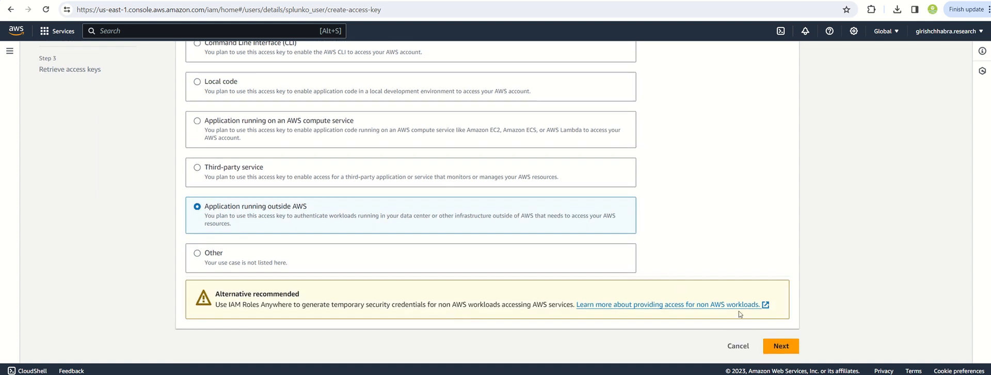
left_click(780, 346)
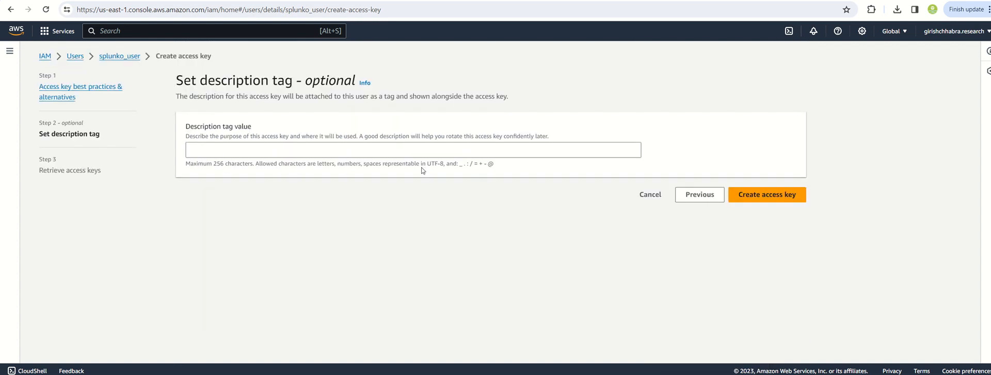
left_click(761, 198)
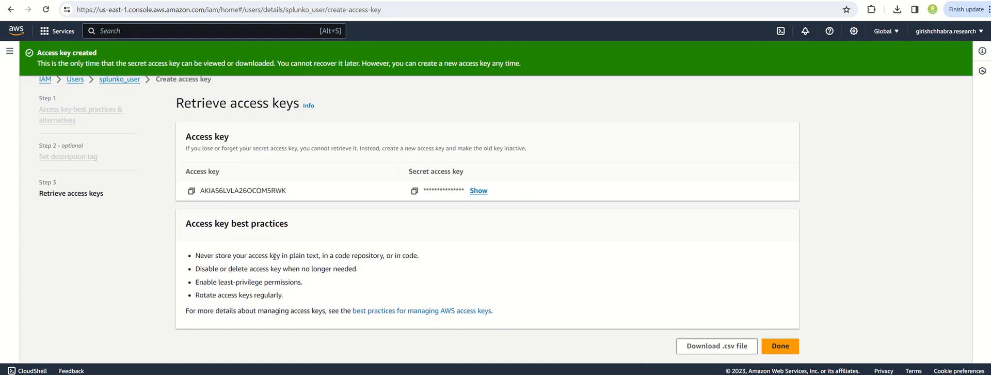
left_click(728, 341)
Copy the new access key from AWS, continue Splunk's setup to Establish connection, and enter it as the Access key ID.
left_click(191, 190)
left_click(290, 0)
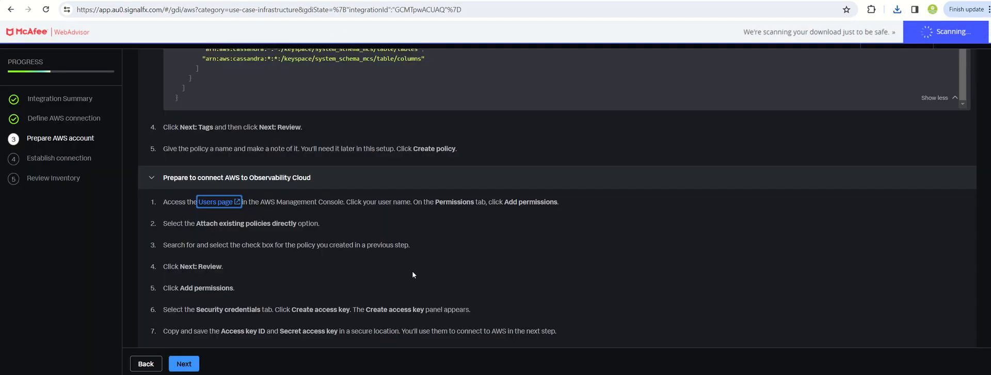
left_click(196, 360)
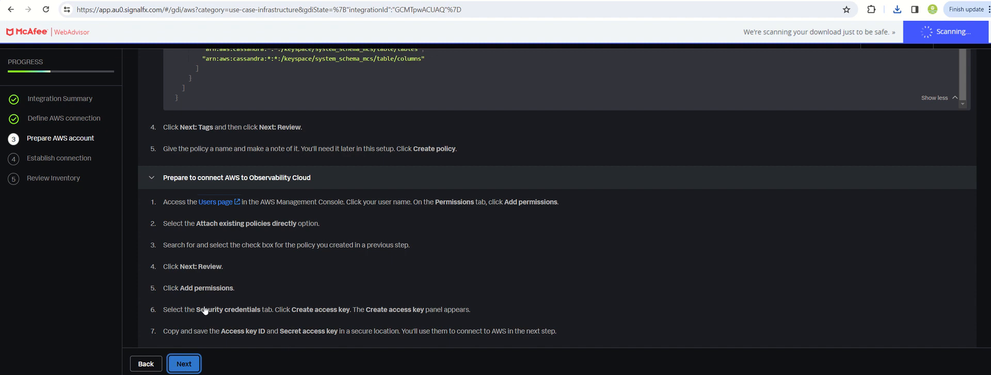
scroll(186, 241, "up", 3)
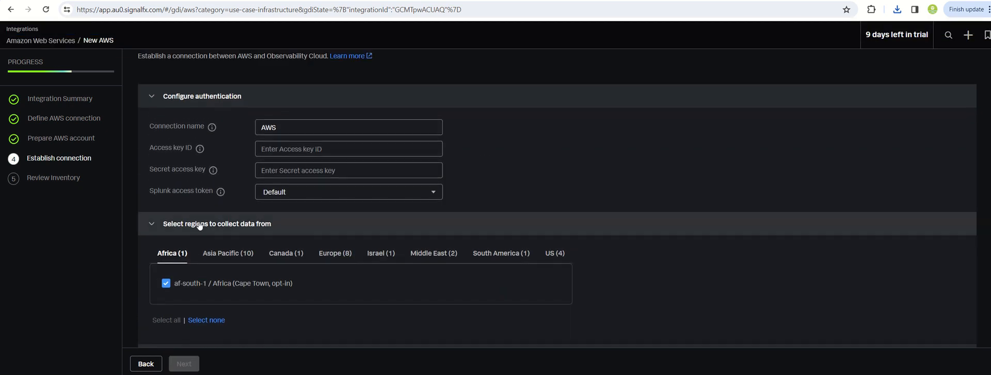
left_click(269, 190)
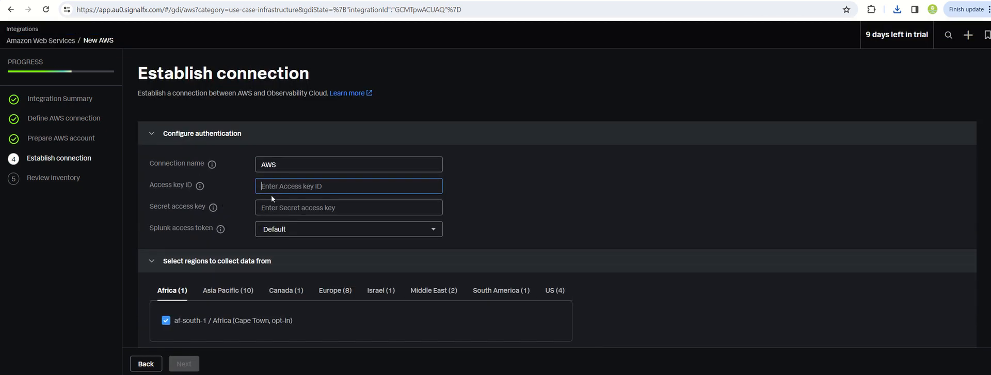
key("ctrl+v")
Copy the secret access key from AWS and enter it in Splunk's Secret access key field.
left_click(493, 0)
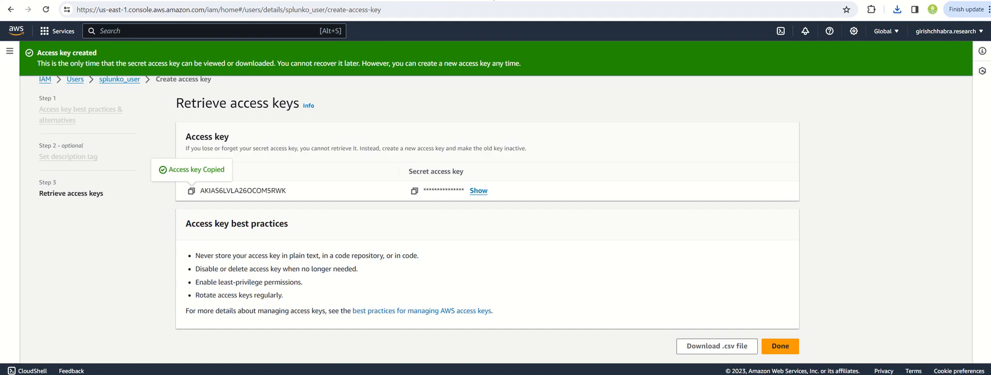
left_click(413, 191)
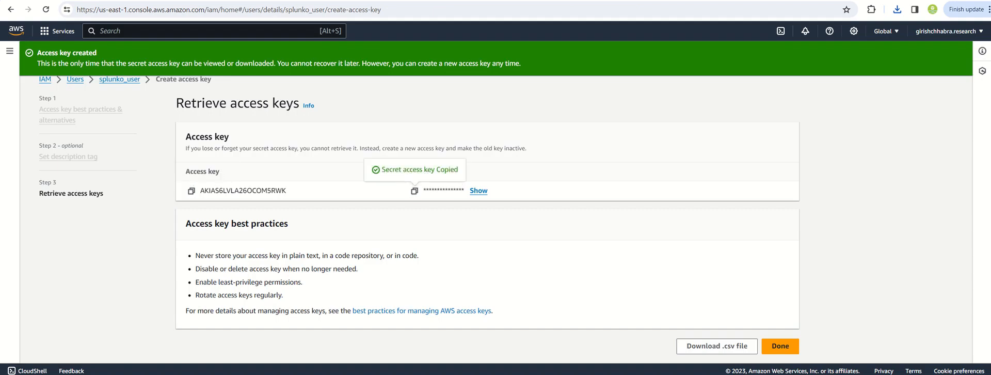
left_click(362, 0)
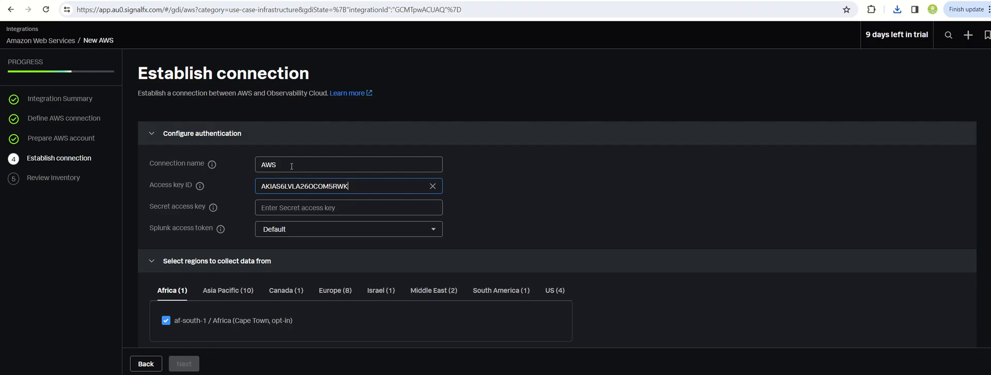
left_click(288, 207)
key("ctrl+v")
Try to establish the connection with every region and all built-in services selected.
scroll(243, 235, "down", 5)
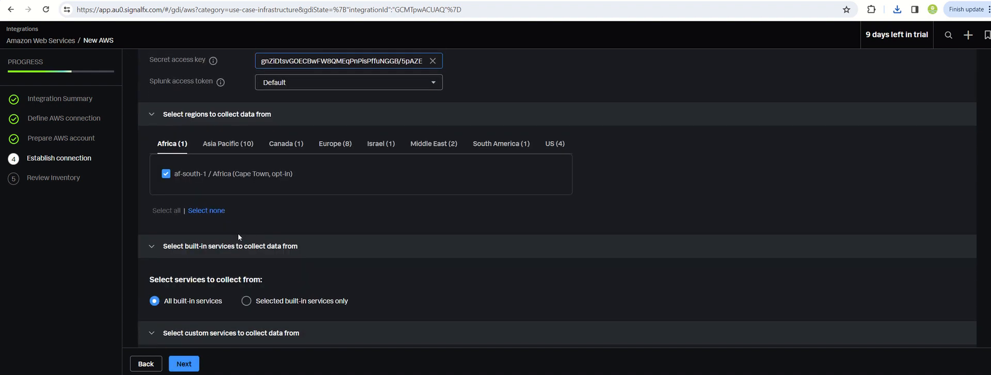
scroll(238, 235, "down", 1)
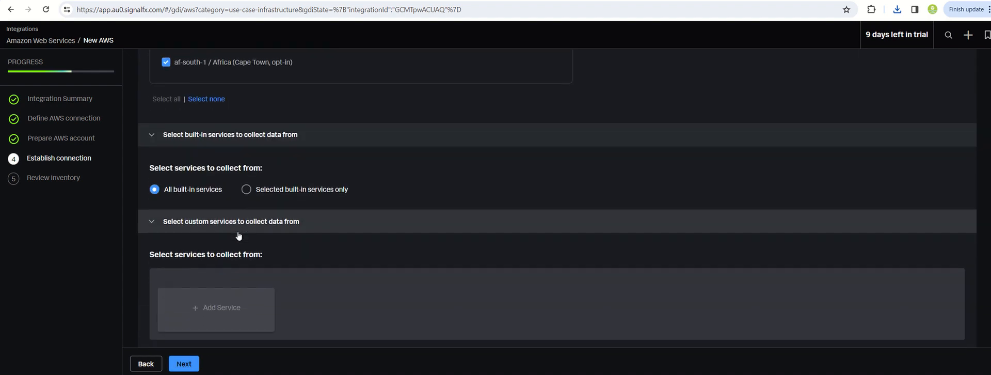
left_click(182, 363)
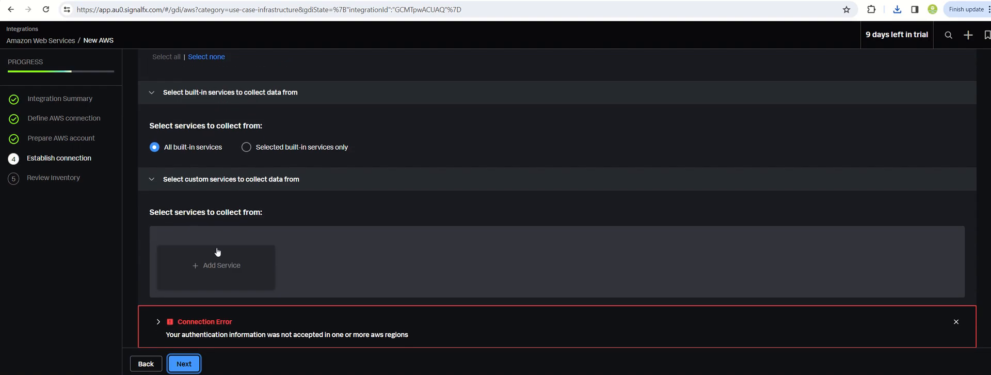
Expand the connection error's details and unselect the failed regions.
left_click(158, 321)
scroll(178, 314, "down", 2)
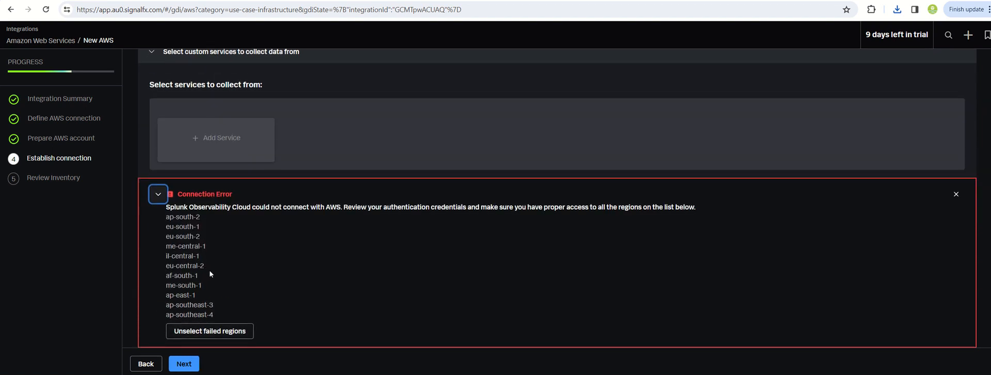
scroll(217, 320, "up", 6)
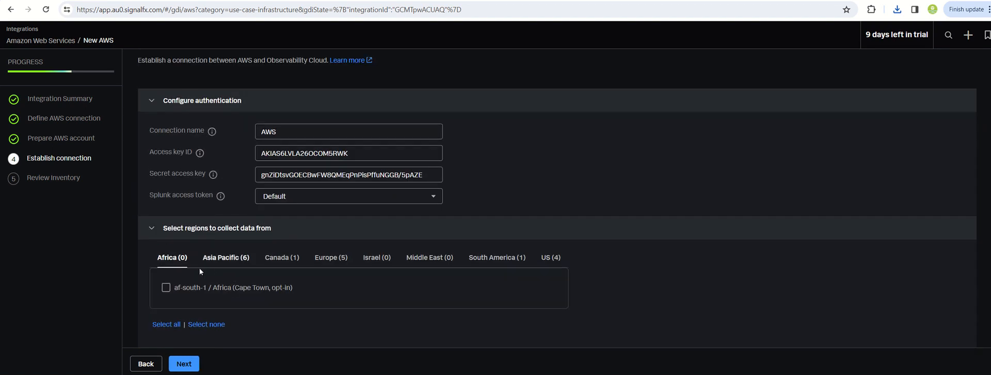
Check the regions still selected for Asia Pacific, Canada and Europe, and establish the connection with them.
left_click(227, 259)
scroll(227, 259, "down", 3)
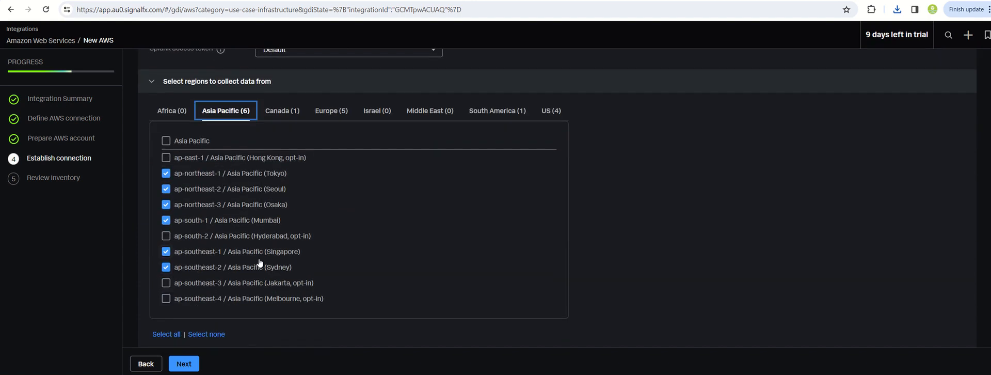
scroll(254, 276, "up", 2)
left_click(273, 212)
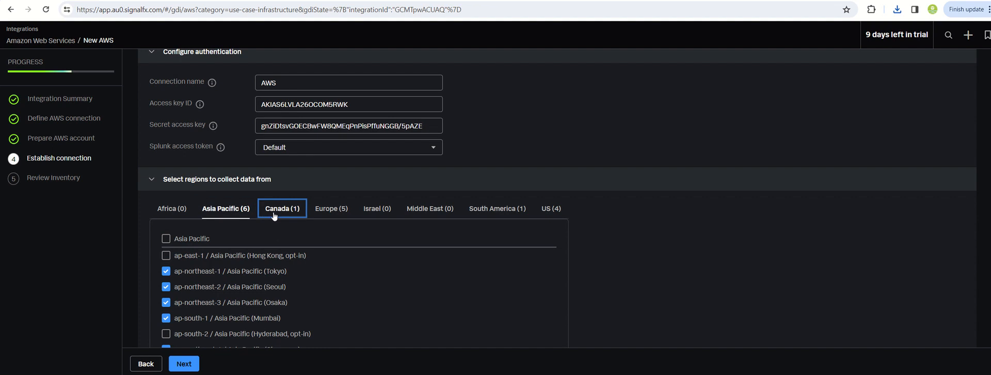
left_click(317, 212)
scroll(309, 292, "down", 6)
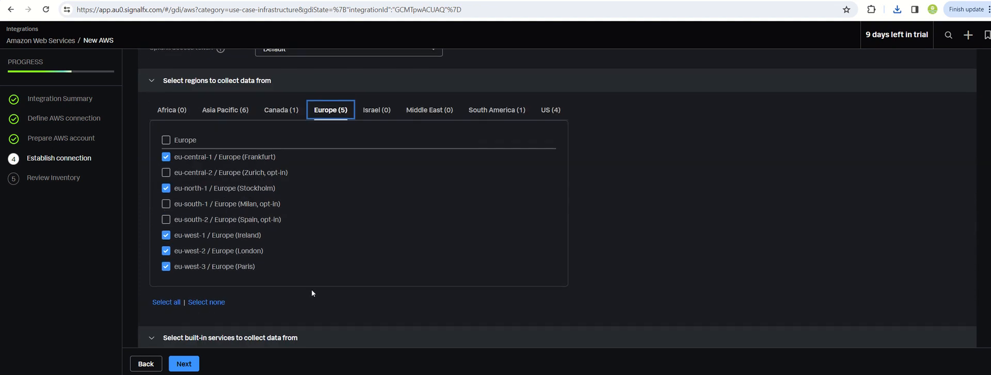
left_click(184, 364)
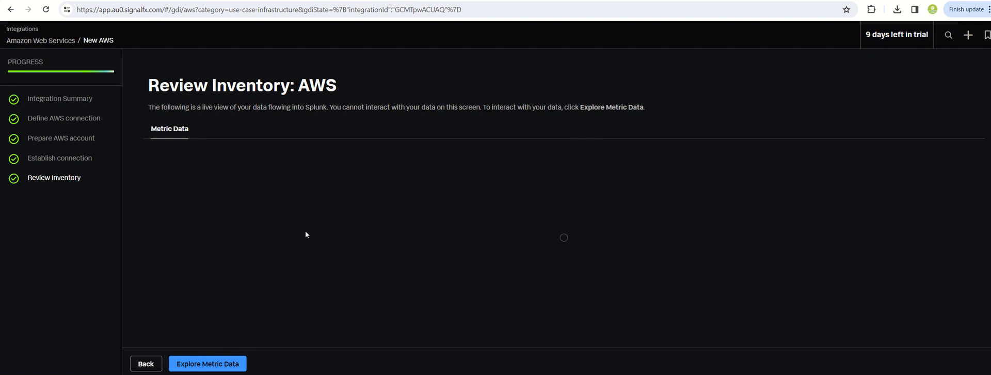
Open the metric data from the inventory review and examine the EC2 instances' metrics and charts.
left_click(206, 364)
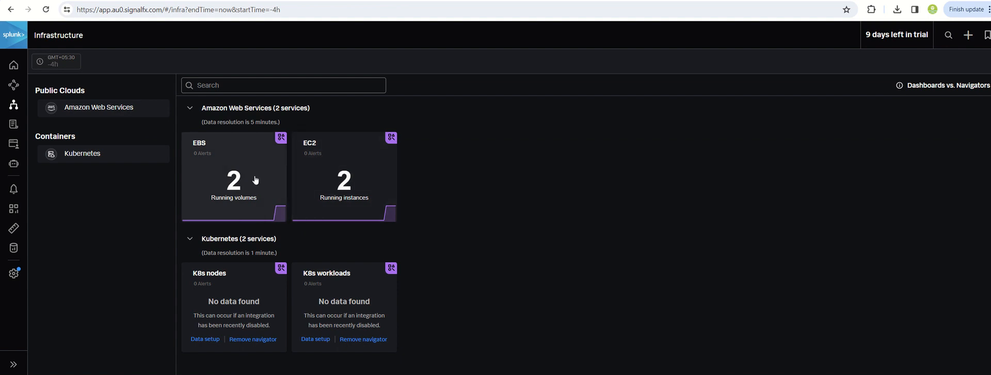
left_click(344, 185)
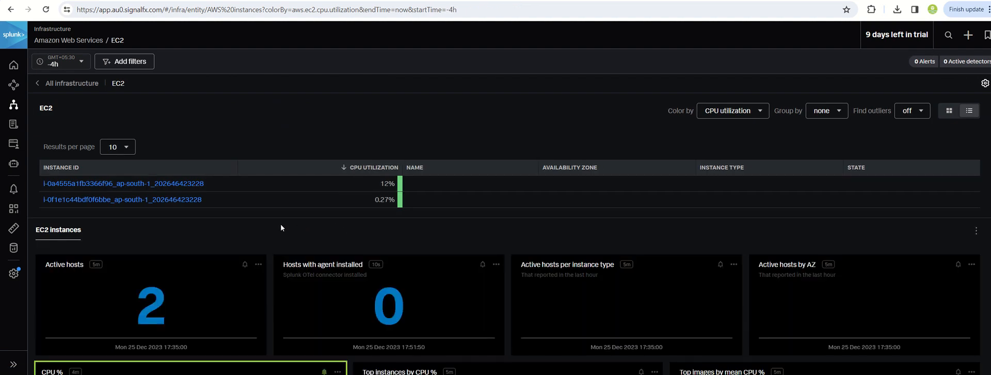
scroll(258, 225, "down", 2)
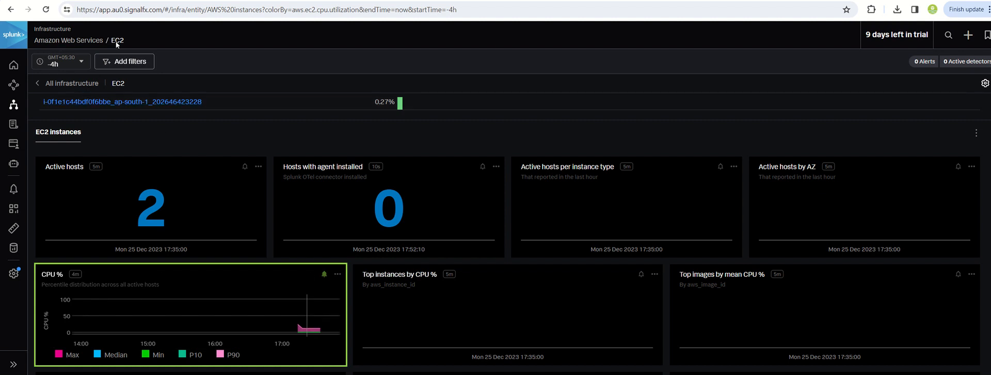
Return to the infrastructure overview, open EBS, and examine the volumes' operations, throughput, queue length and latency charts.
left_click(57, 83)
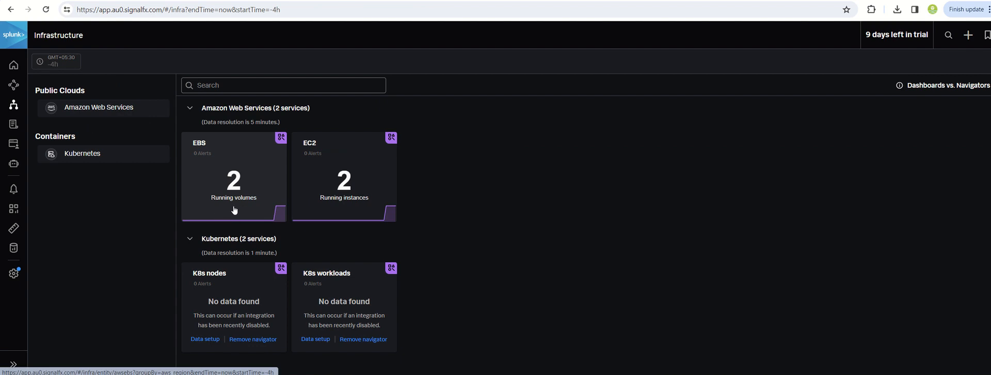
left_click(231, 199)
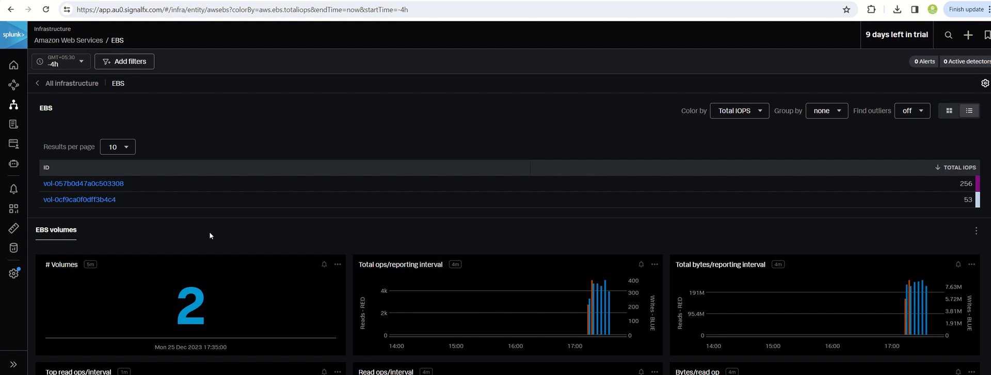
scroll(109, 184, "down", 1)
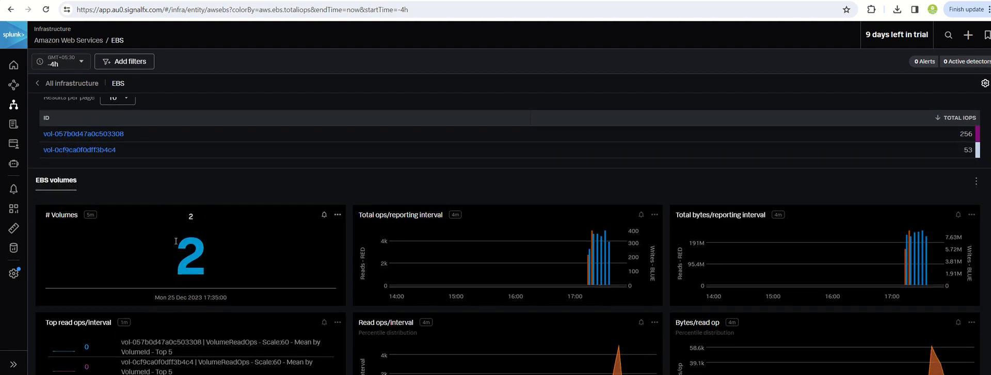
scroll(199, 241, "down", 1)
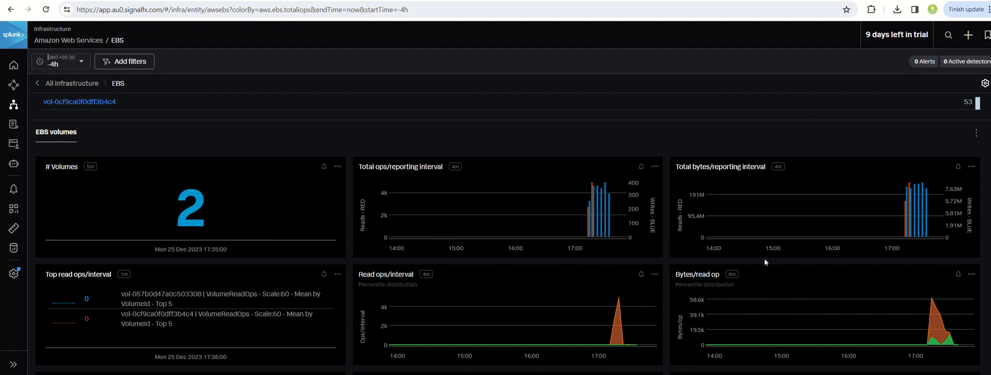
scroll(624, 251, "down", 2)
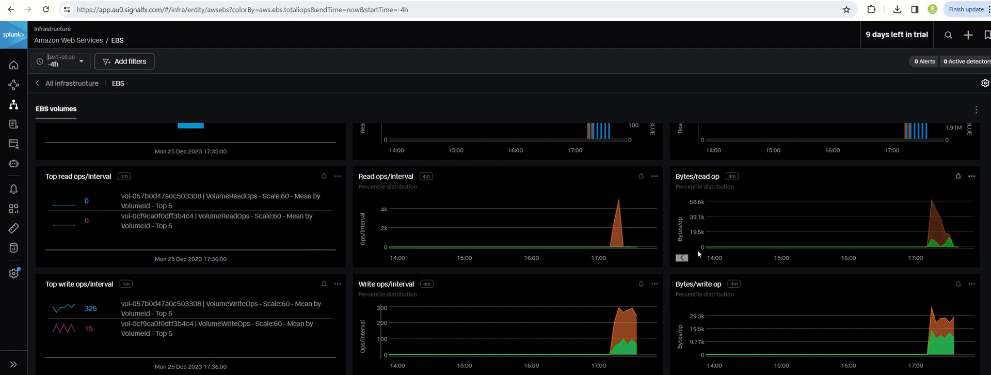
scroll(75, 307, "down", 1)
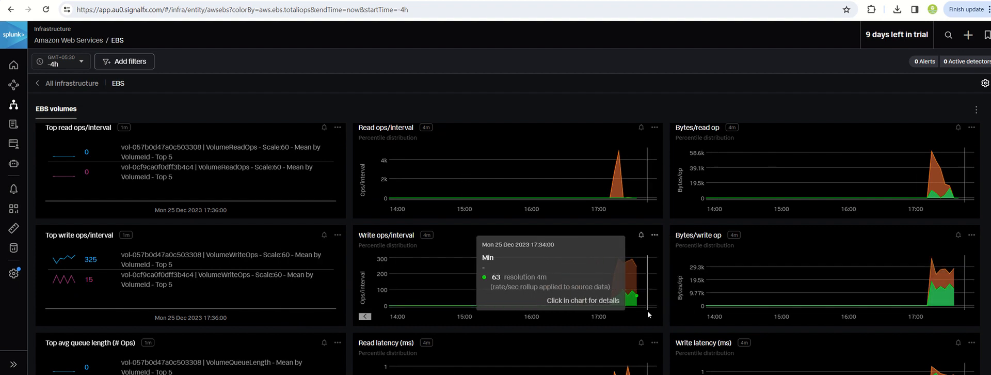
scroll(651, 301, "down", 3)
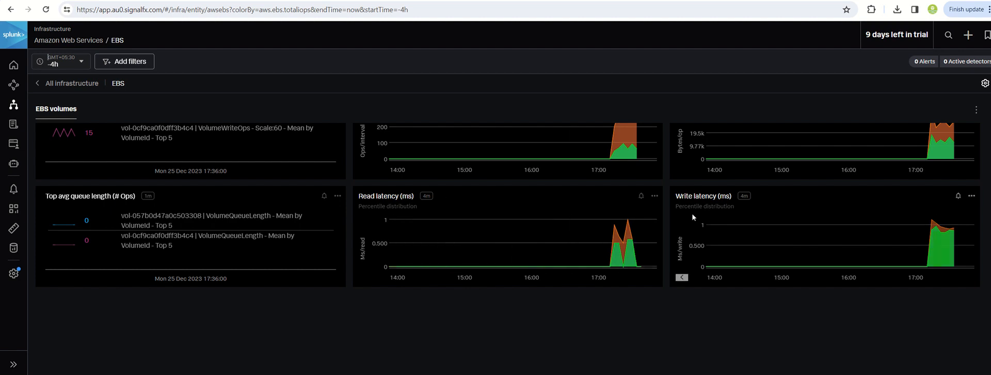
scroll(564, 329, "up", 3)
scroll(565, 330, "up", 5)
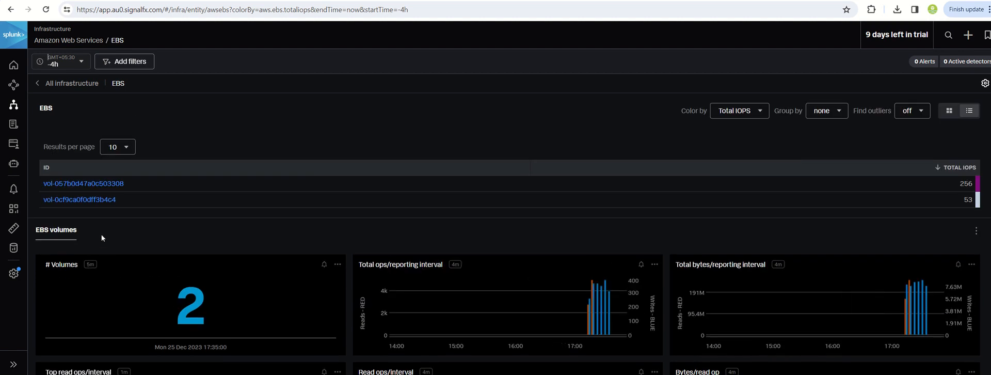
Go back to the infrastructure overview, open EC2, and examine the instances' disk and network charts.
left_click(73, 83)
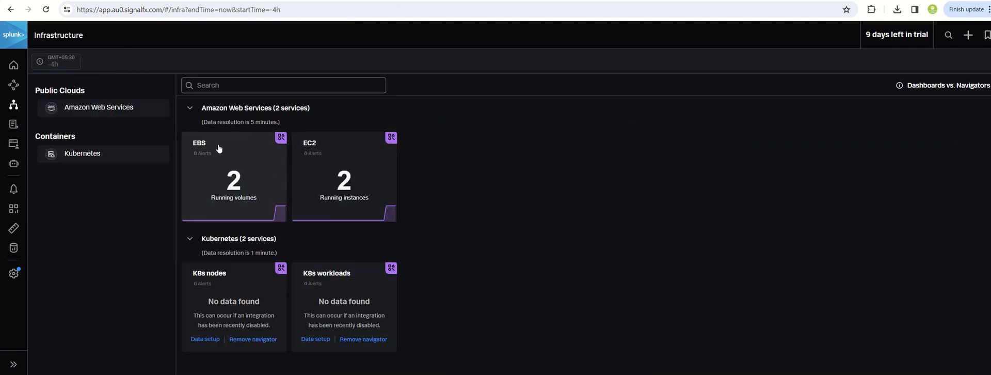
left_click(339, 182)
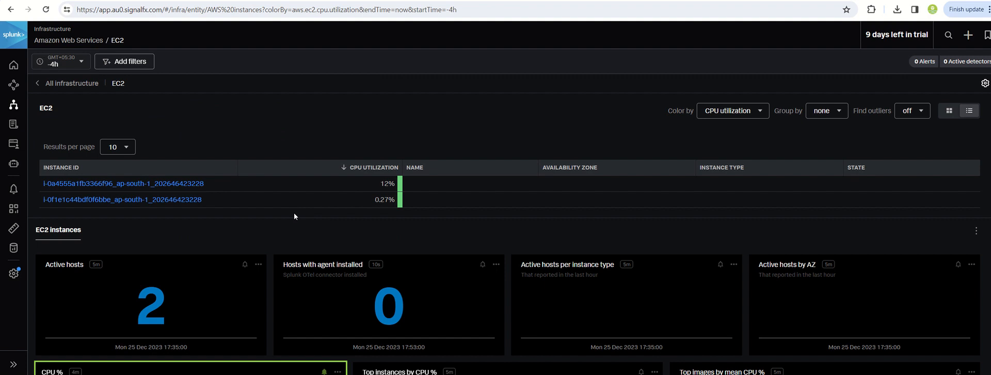
scroll(293, 212, "down", 7)
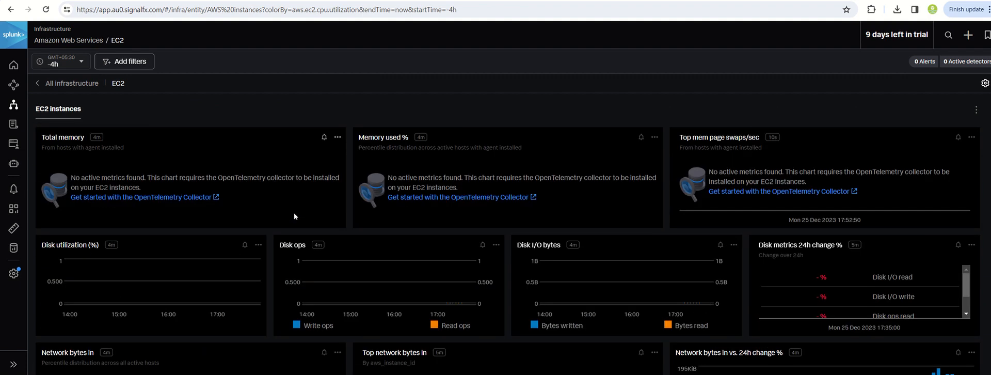
scroll(293, 212, "down", 3)
scroll(293, 215, "down", 1)
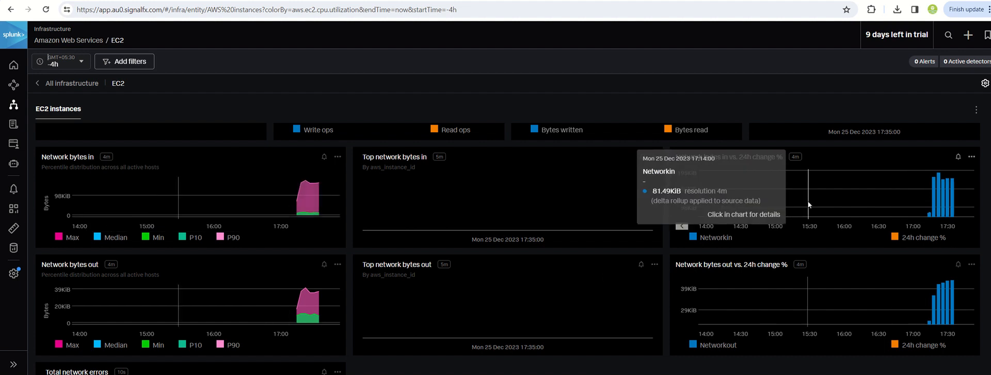
scroll(806, 200, "down", 3)
scroll(546, 283, "up", 2)
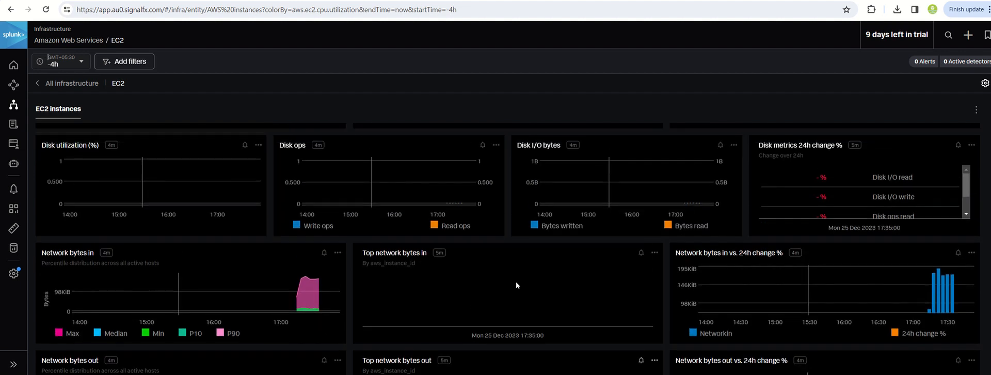
scroll(351, 317, "up", 1)
scroll(348, 313, "up", 1)
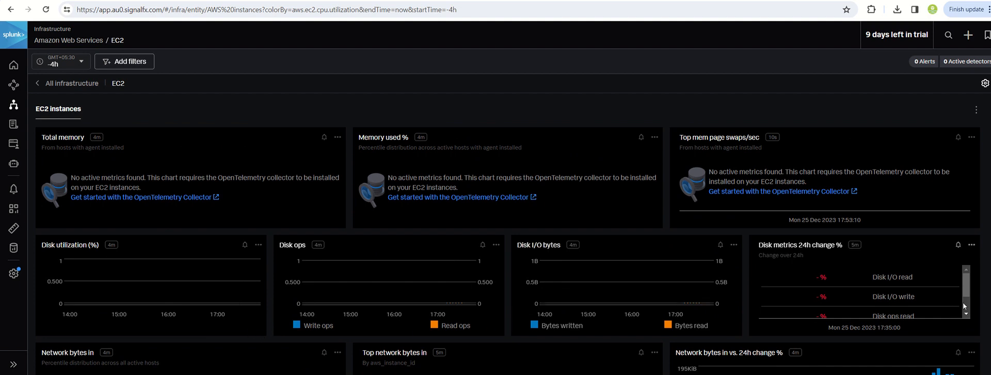
Examine the EC2 instances' CPU, memory and active hosts charts, and return to the infrastructure overview.
scroll(951, 310, "up", 1)
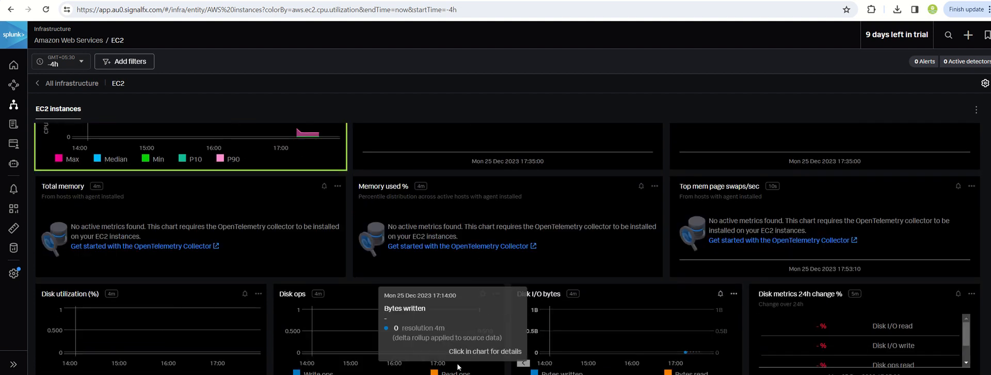
scroll(260, 350, "up", 1)
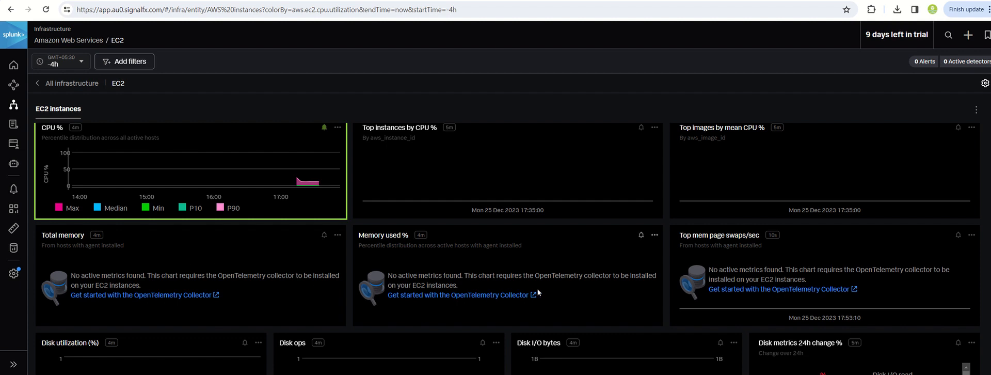
scroll(638, 322, "up", 2)
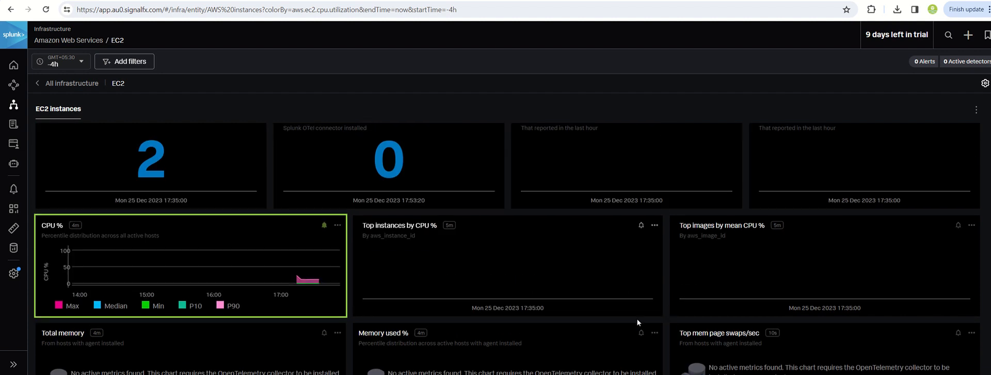
scroll(433, 346, "down", 1)
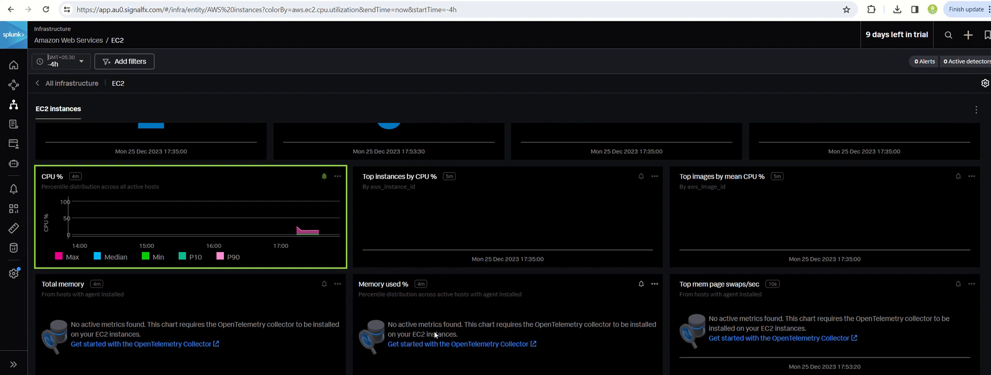
scroll(433, 329, "up", 1)
scroll(432, 330, "down", 1)
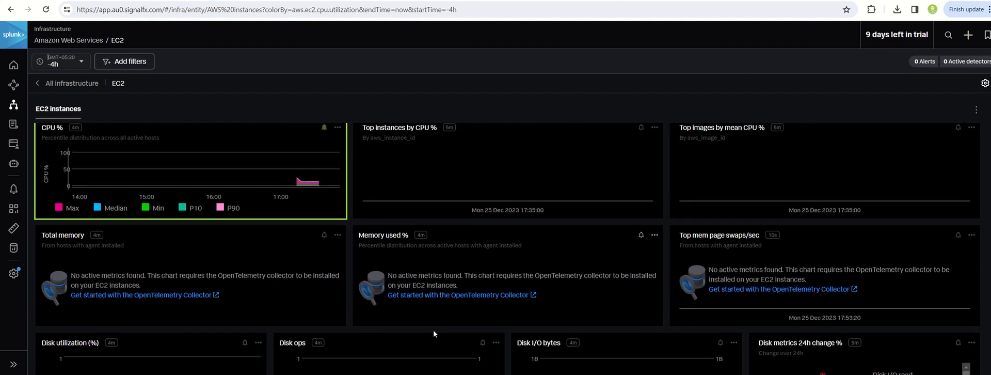
scroll(433, 333, "up", 1)
scroll(252, 352, "up", 3)
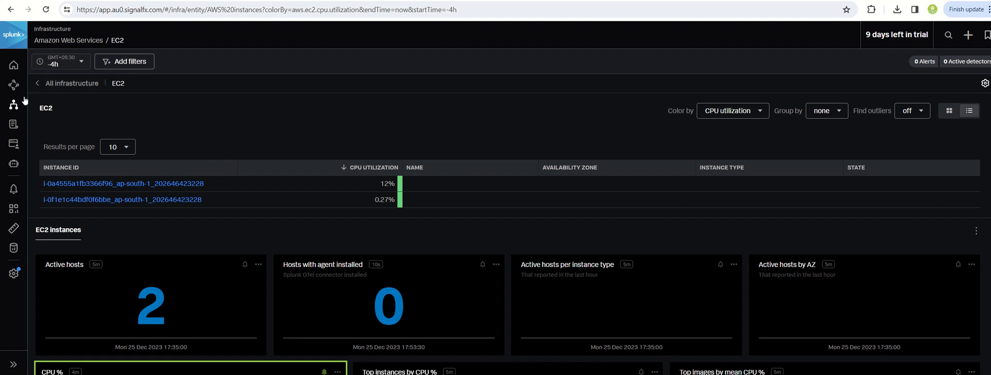
left_click(13, 105)
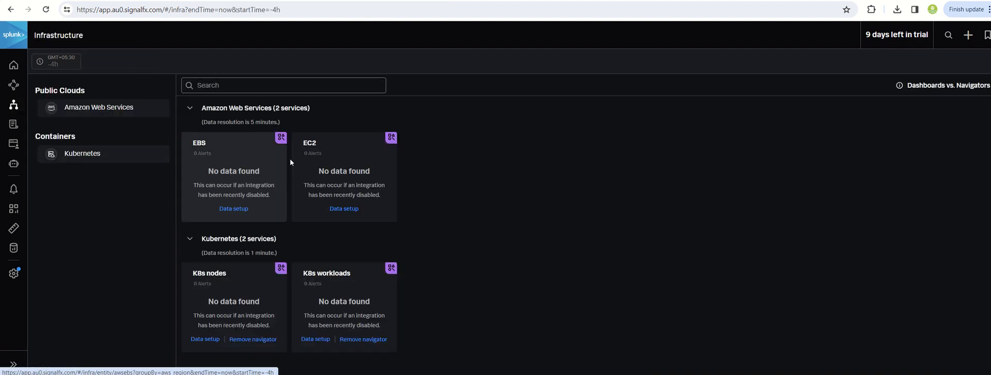